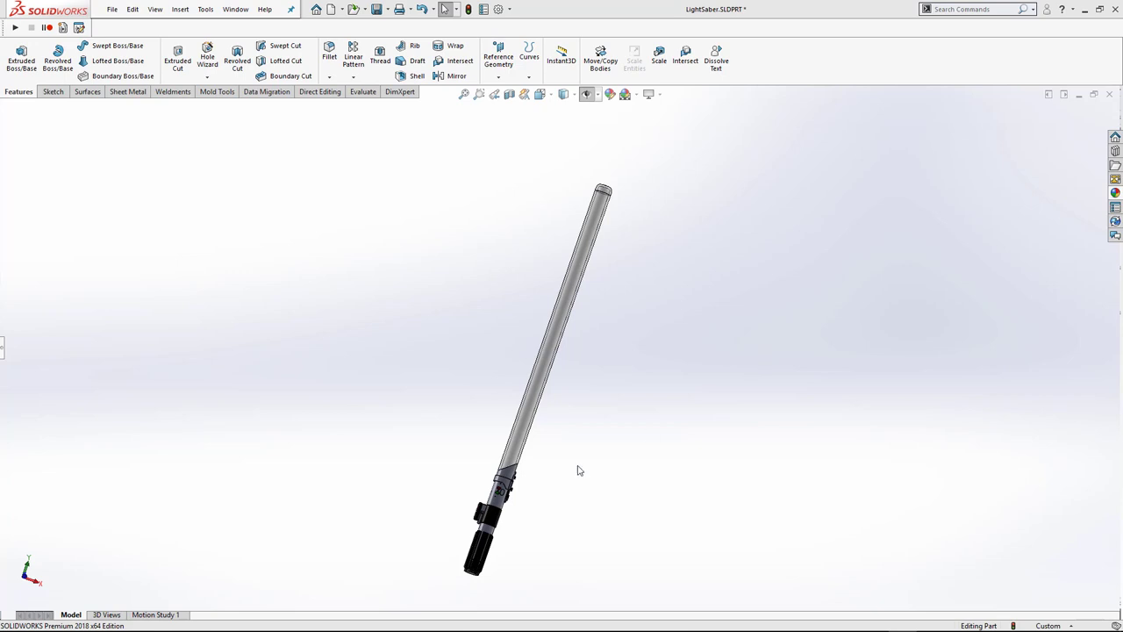
Enable the SOLIDWORKS Visualize add-in for the current session
middle_drag(548, 471, 514, 413)
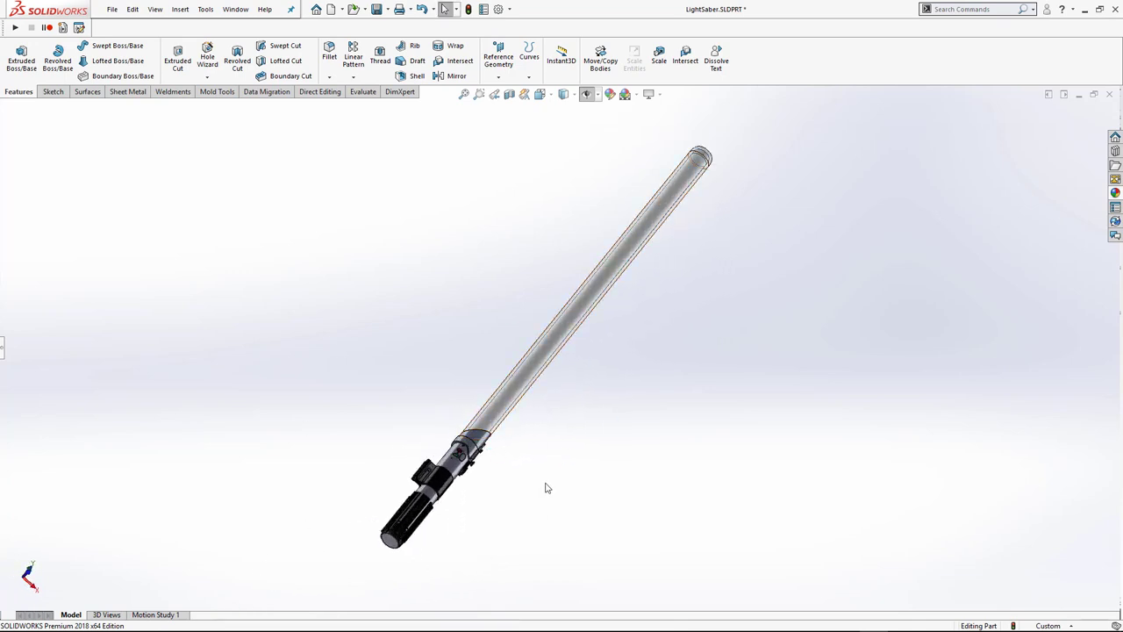
middle_drag(570, 466, 638, 296)
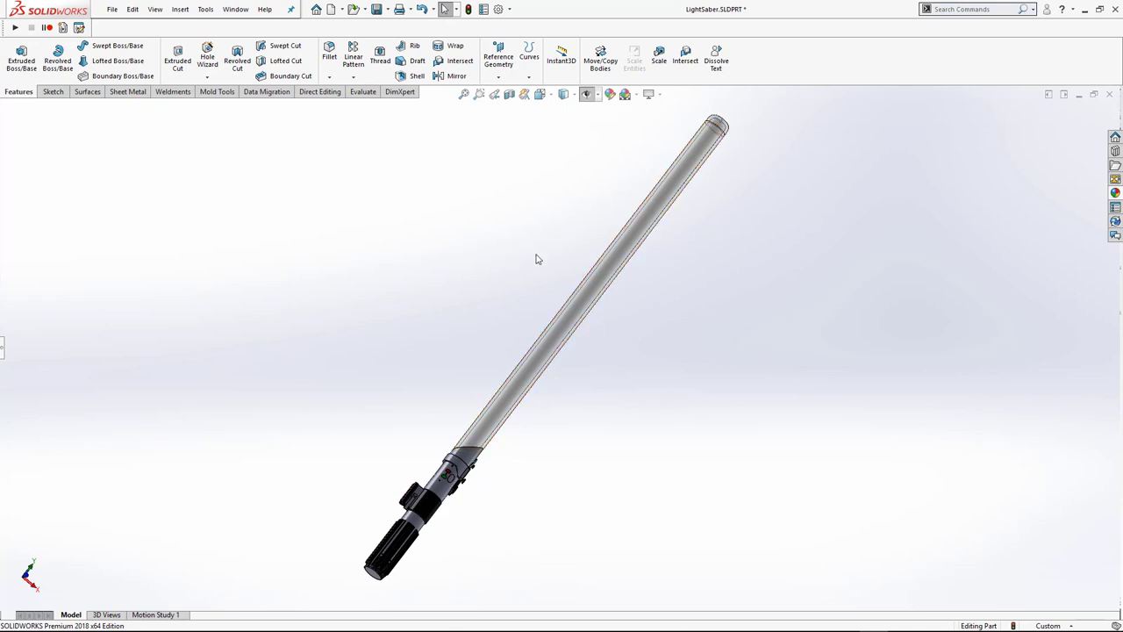
click(509, 8)
click(522, 58)
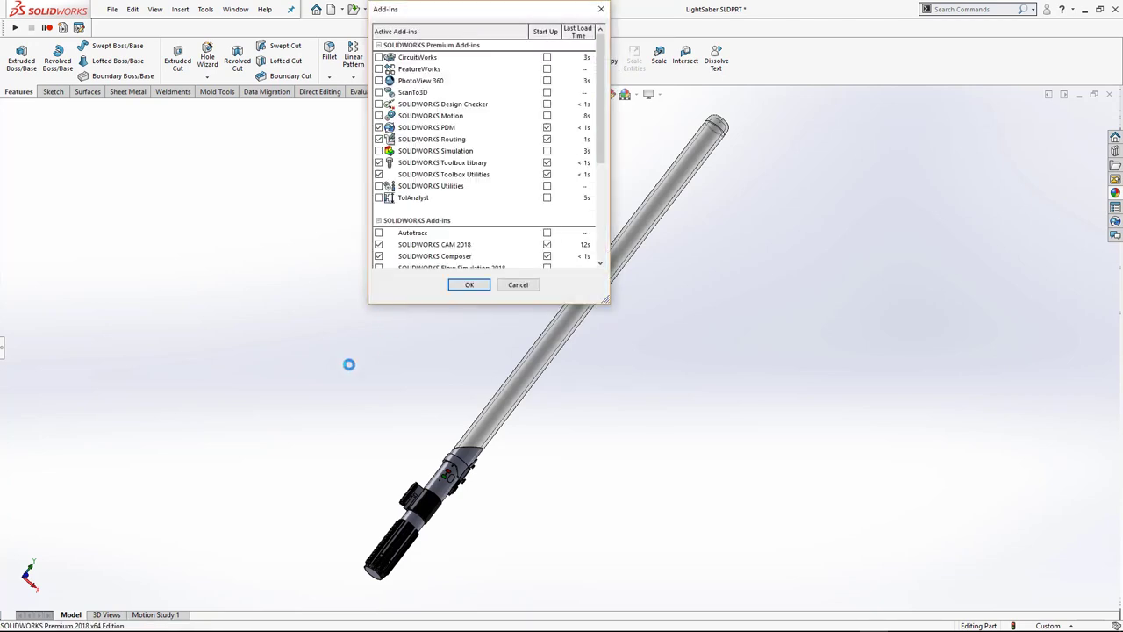
scroll(401, 201, down, 3)
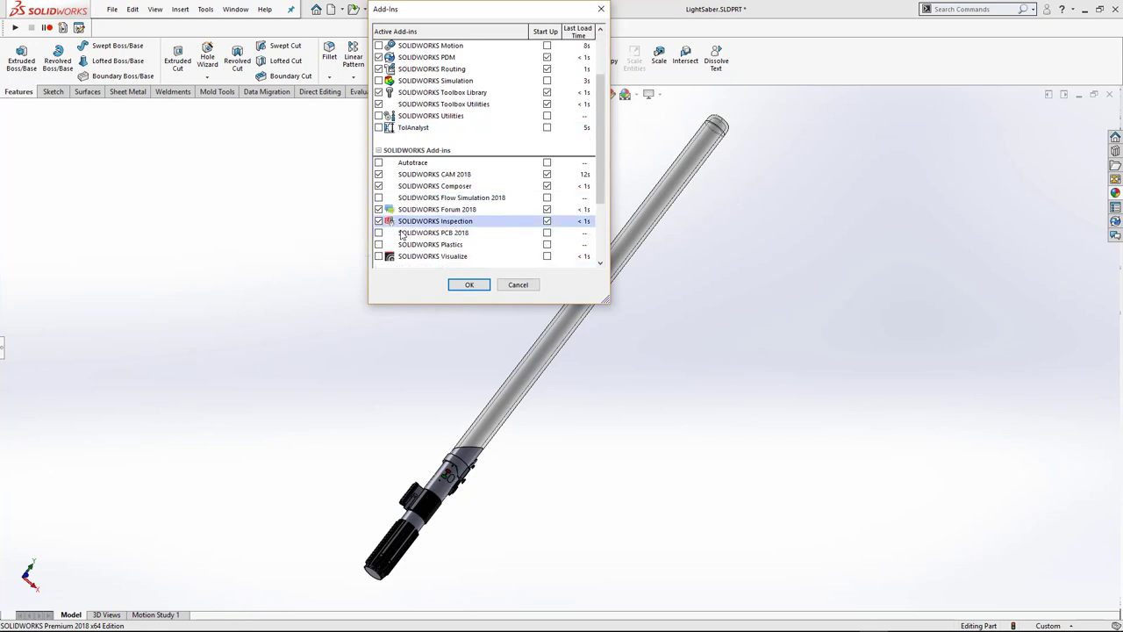
click(380, 221)
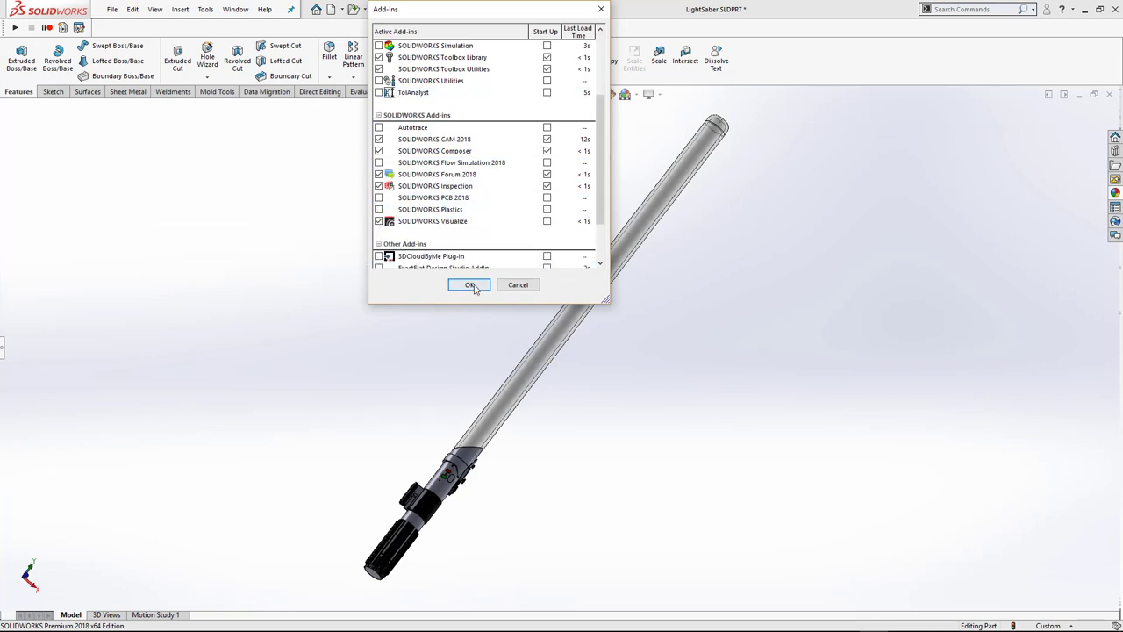
click(470, 285)
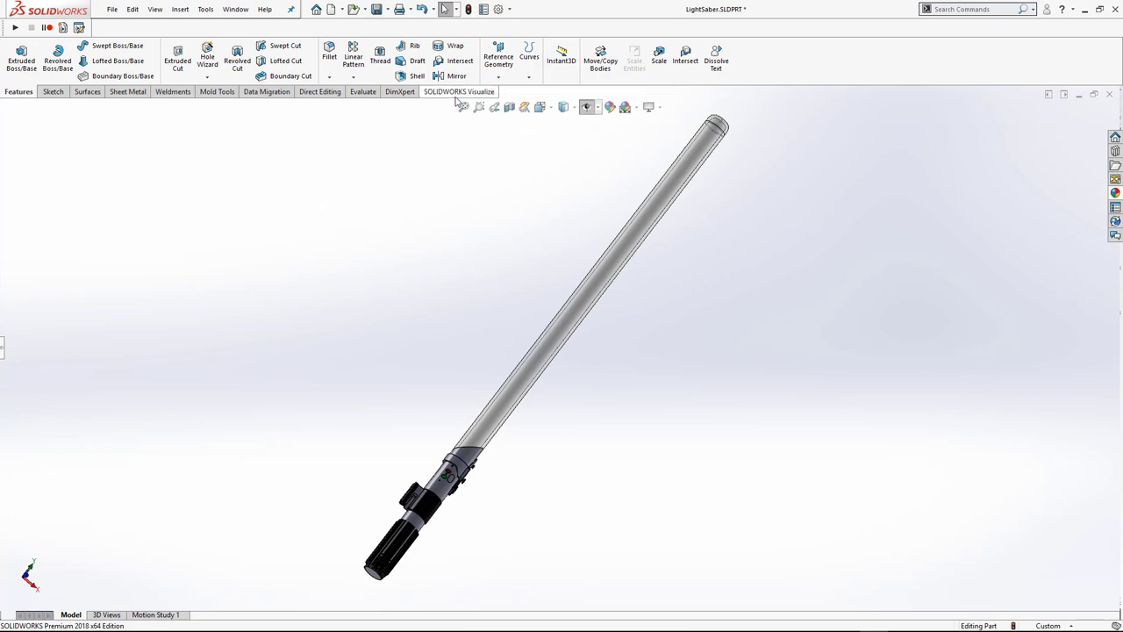
Export the lightsaber part to SOLIDWORKS Visualize using Export Simple
click(459, 93)
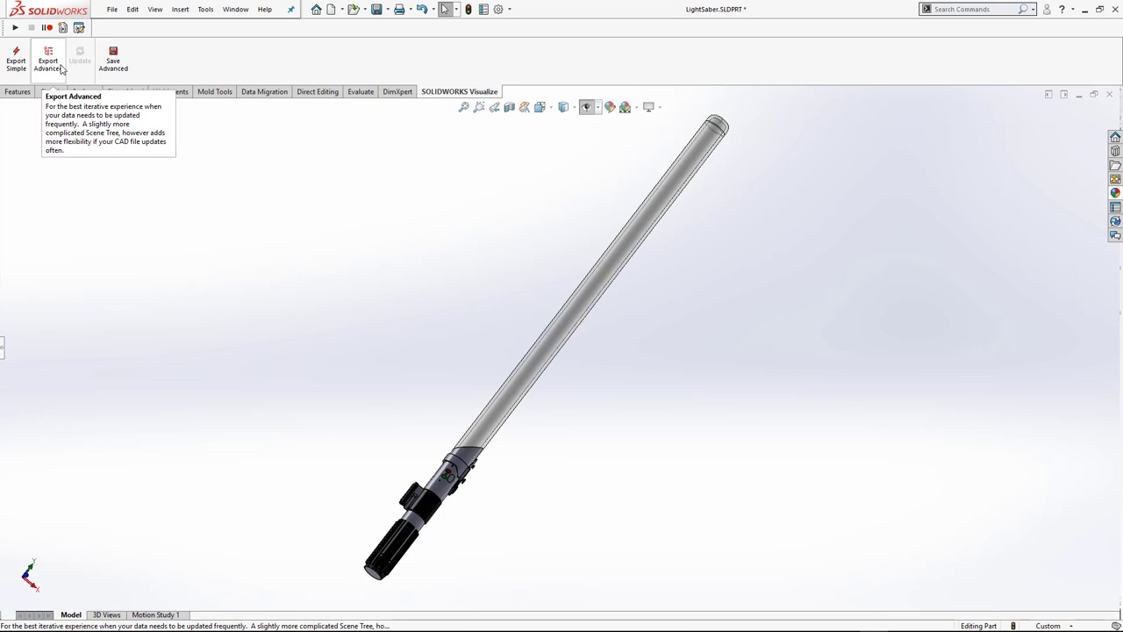
click(17, 61)
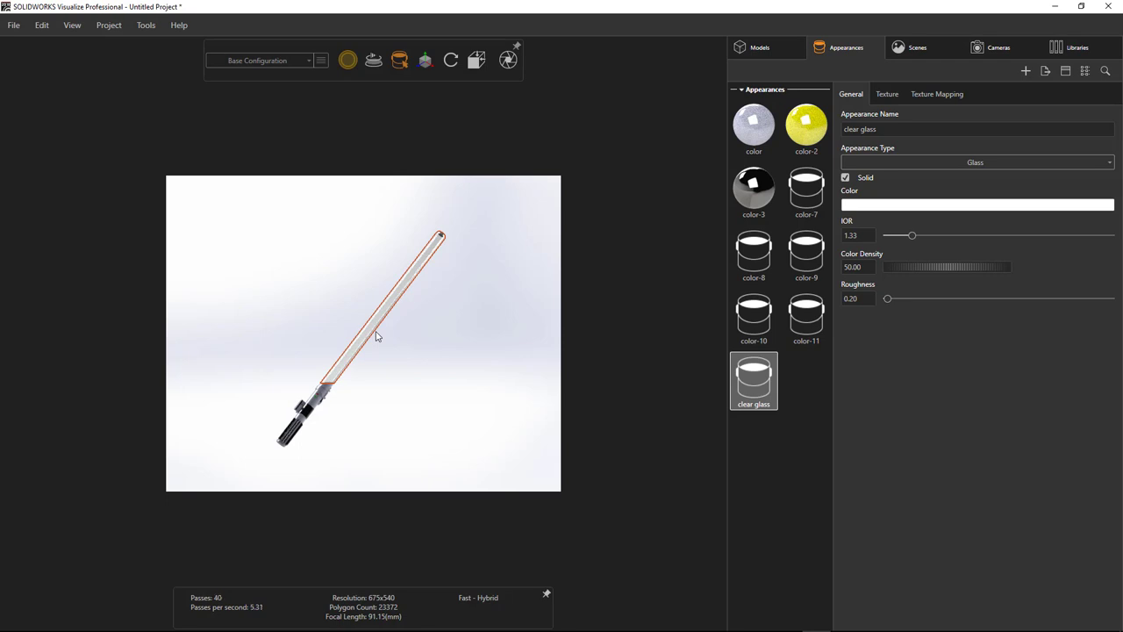
Close SOLIDWORKS without saving the modified part, switch back to SOLIDWORKS Visualize and clear the appearance selection
mouse_move(815, 619)
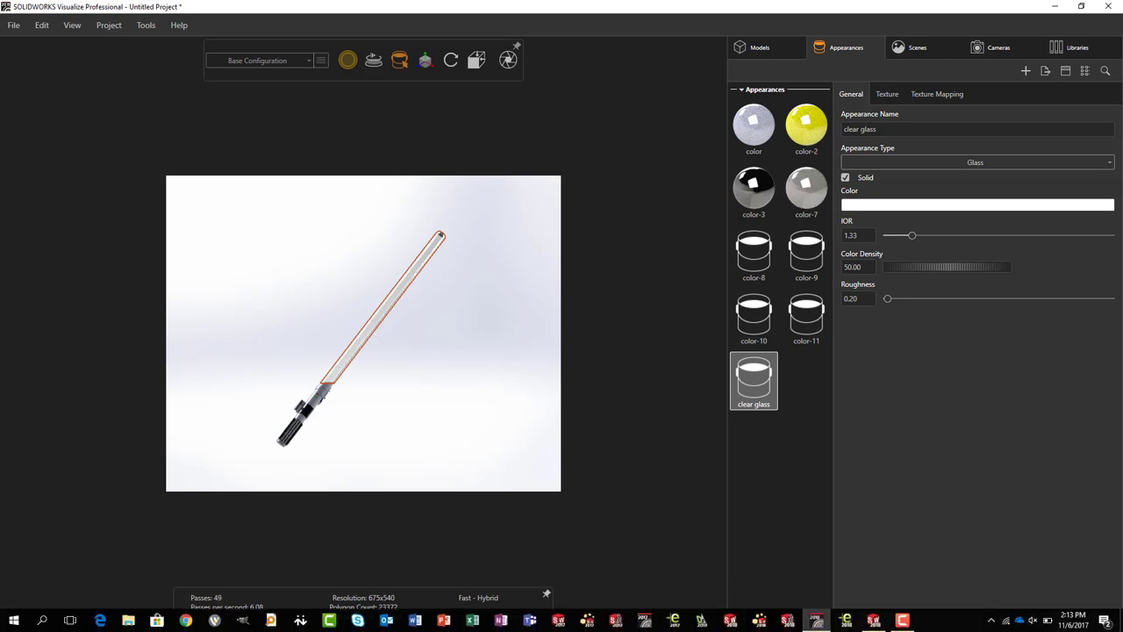
right_click(875, 621)
click(848, 597)
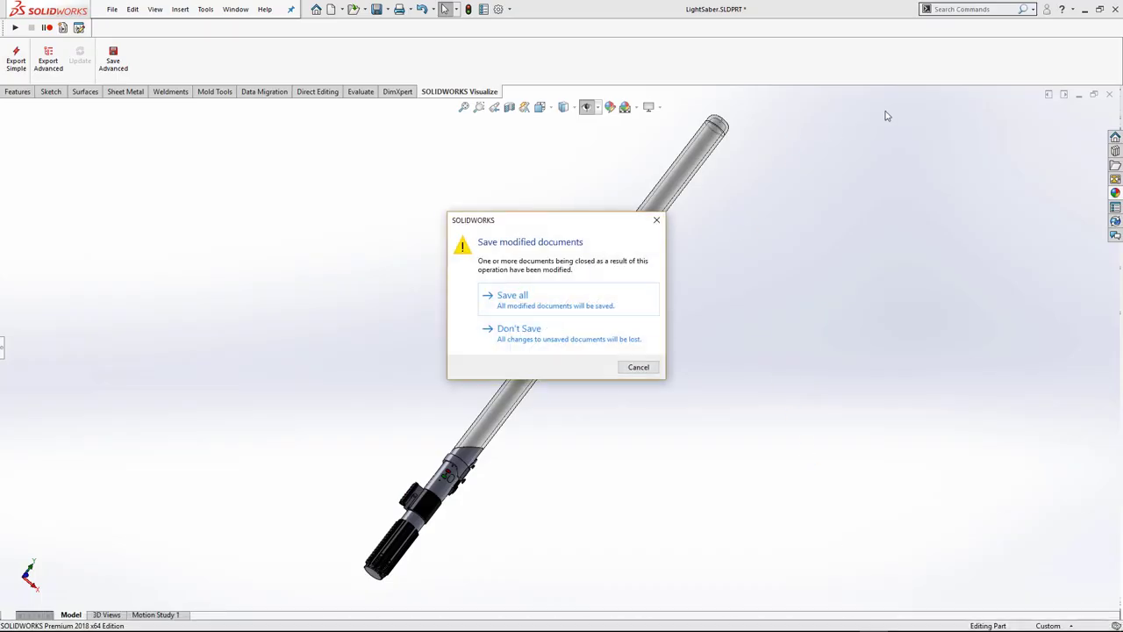
click(531, 346)
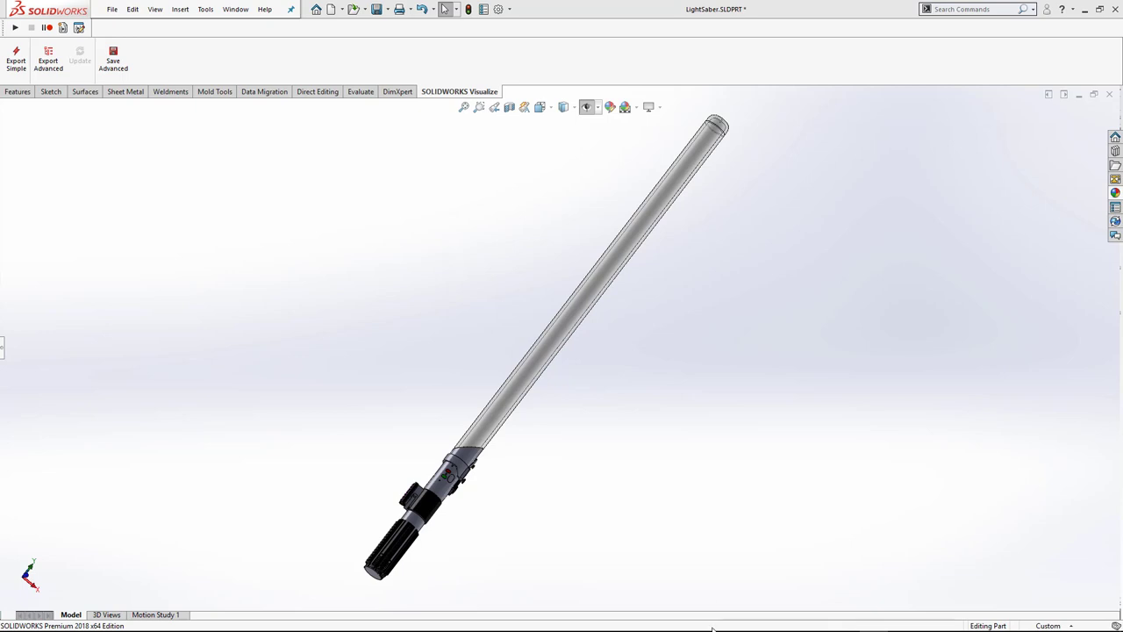
mouse_move(724, 626)
click(816, 621)
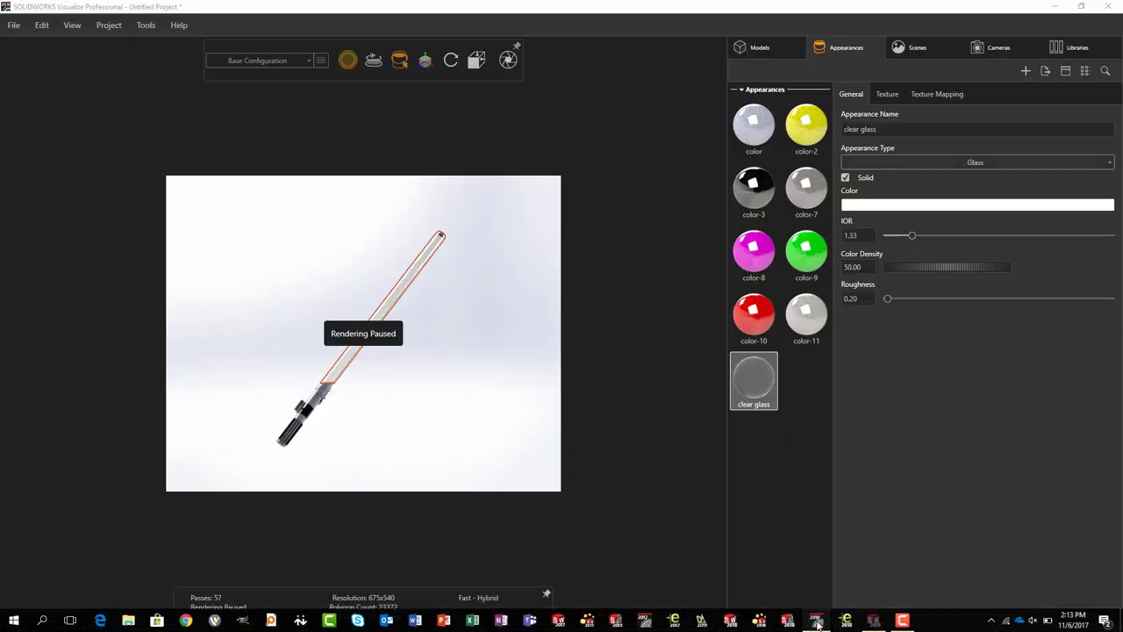
click(436, 413)
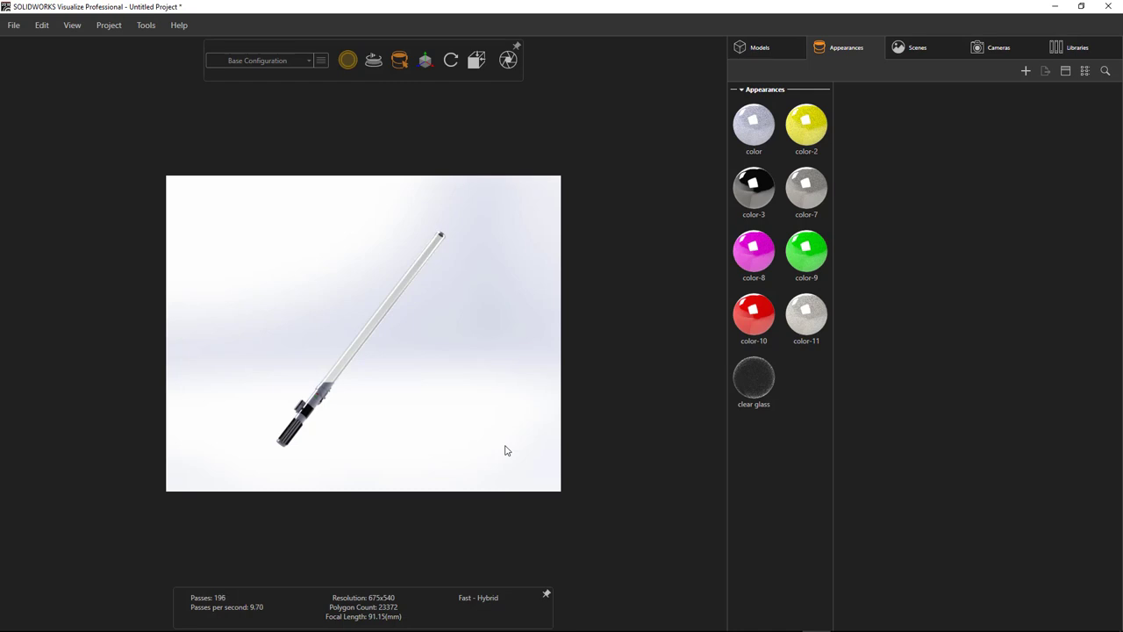
Add a new camera to the Visualize project
click(1018, 45)
click(772, 239)
right_click(750, 244)
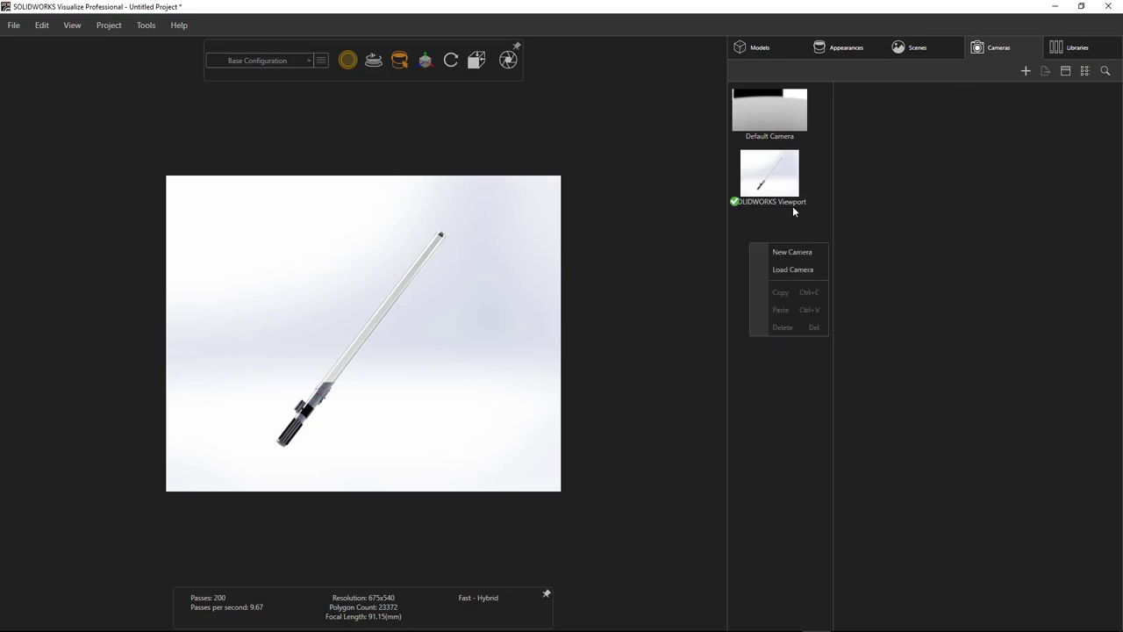
click(782, 251)
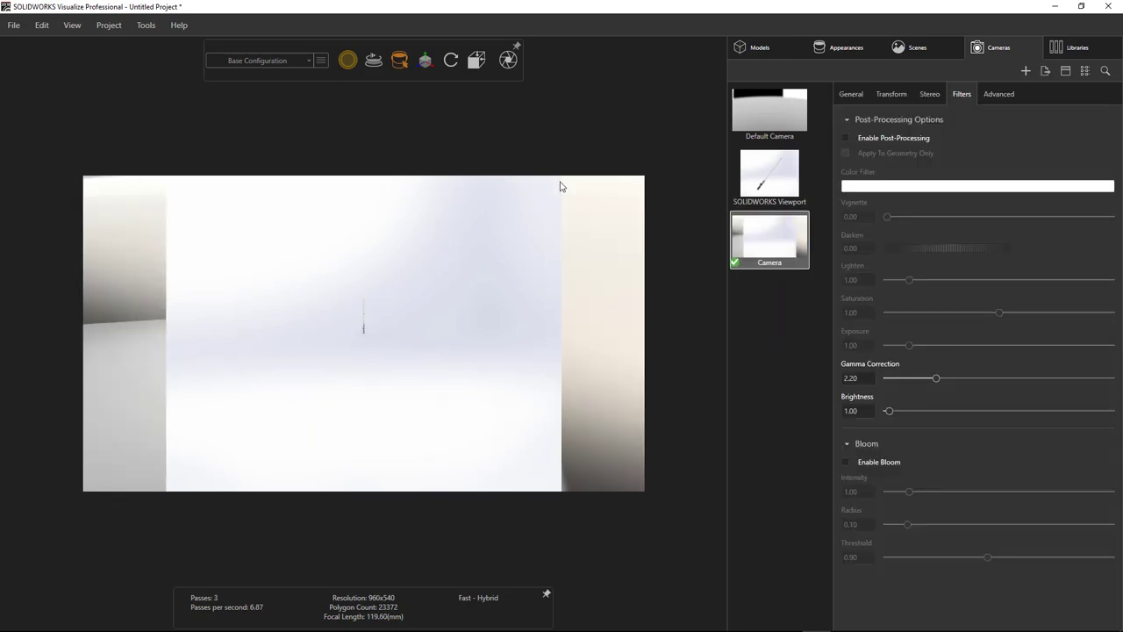
Delete the 3 Point Faded Backplate from the scene
click(910, 47)
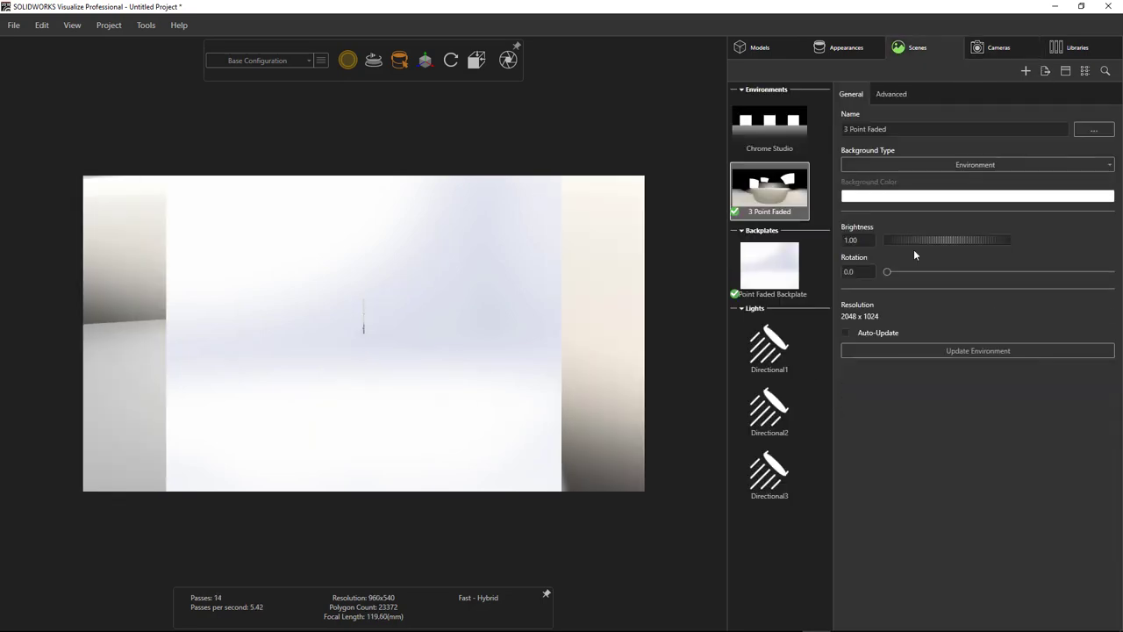
click(771, 280)
right_click(770, 279)
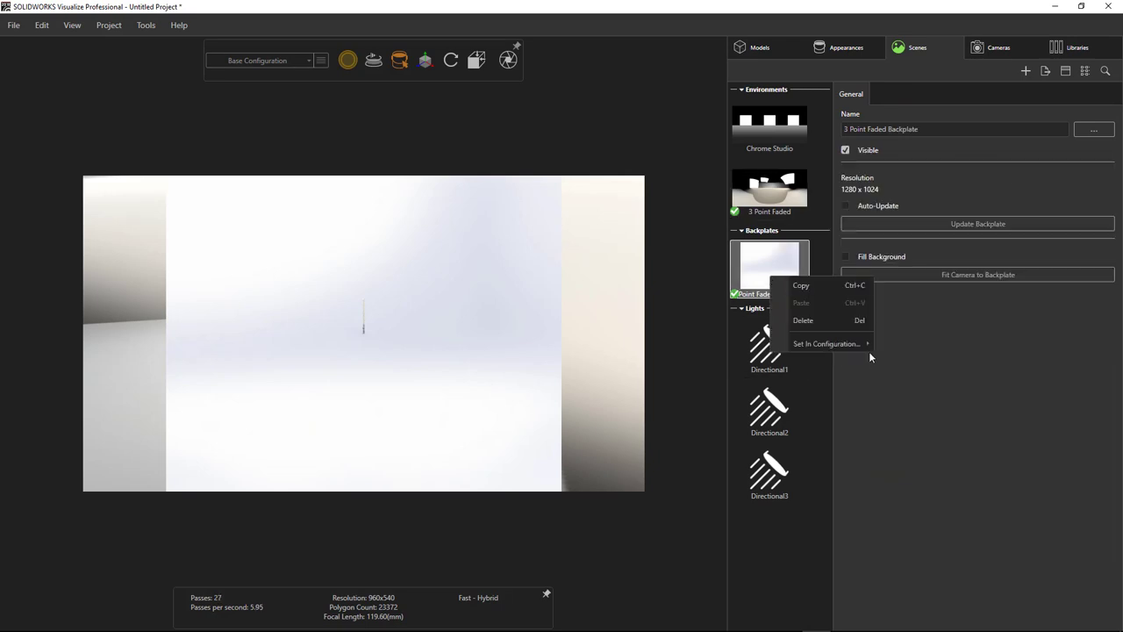
click(834, 322)
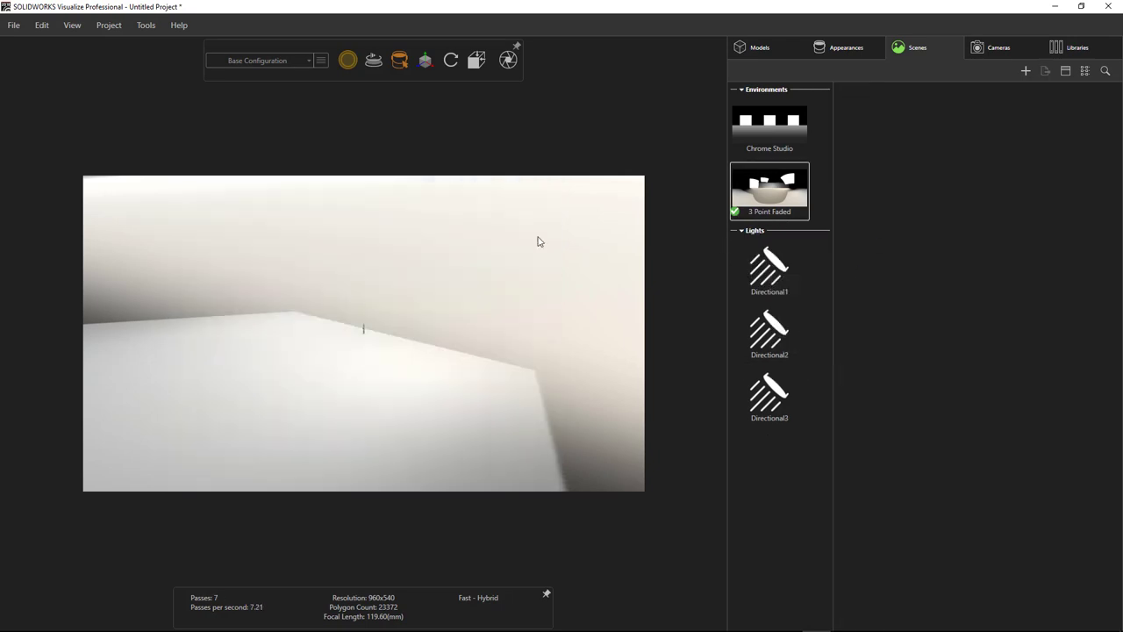
Select the whole lightsaber with the Model selection mode and show its object manipulator
scroll(369, 325, up, 10)
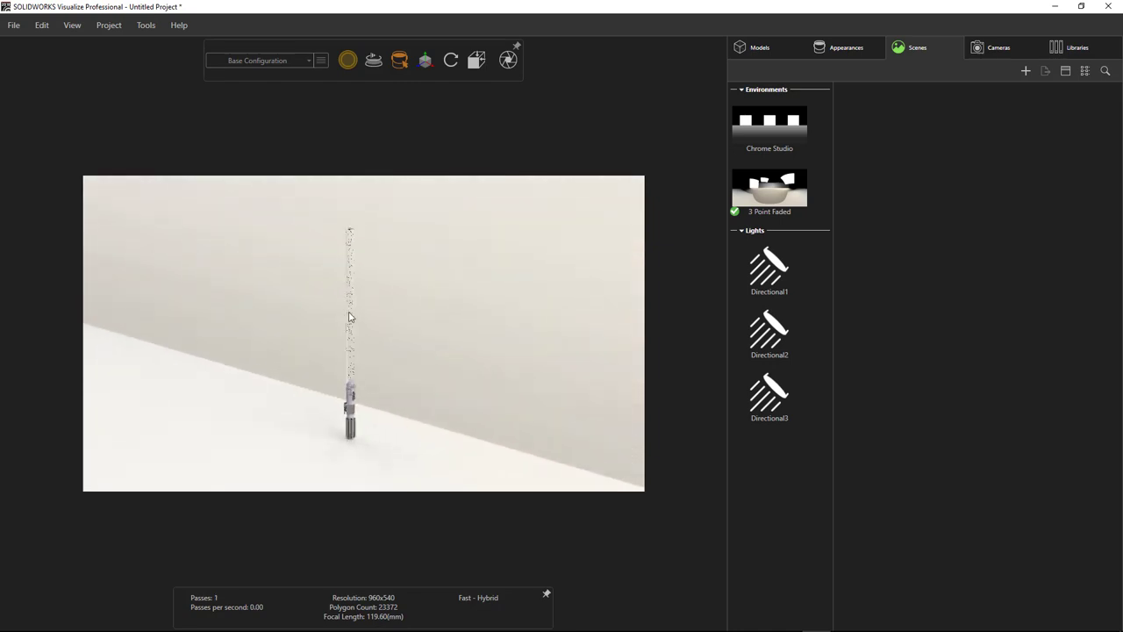
mouse_move(351, 318)
mouse_down()
mouse_move(284, 318)
mouse_move(384, 272)
mouse_move(371, 308)
mouse_up()
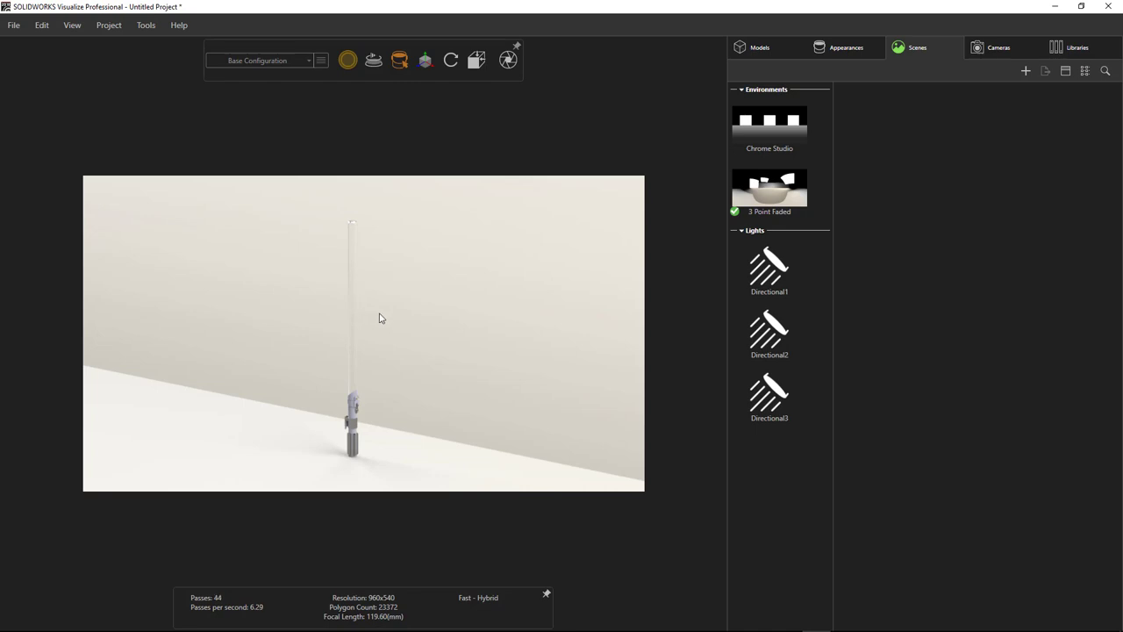
mouse_move(399, 63)
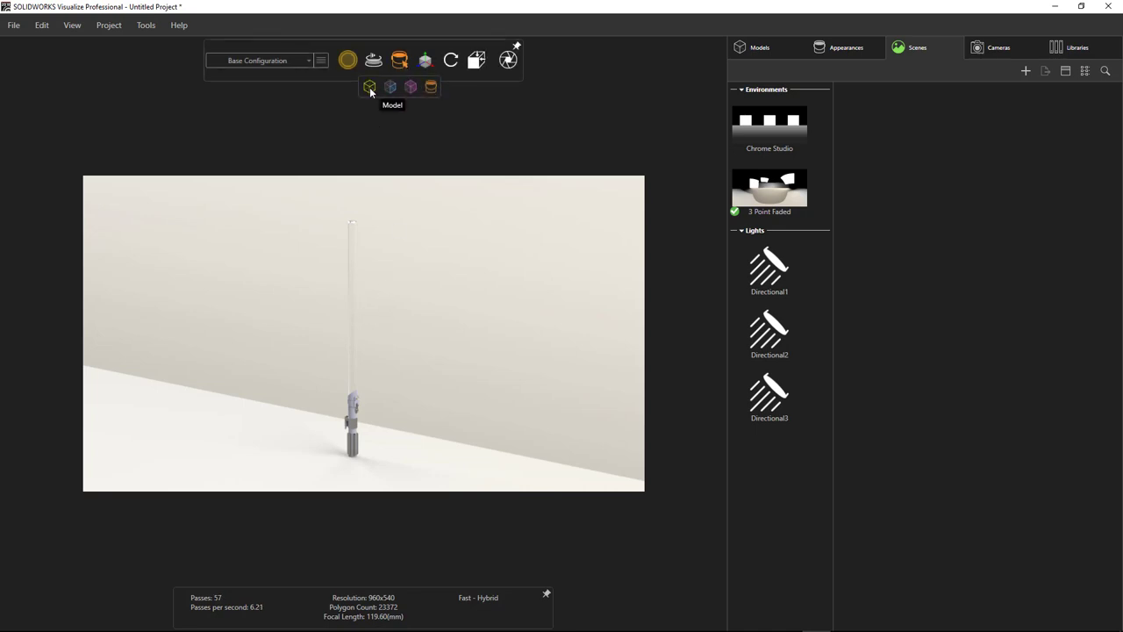
click(369, 87)
click(352, 326)
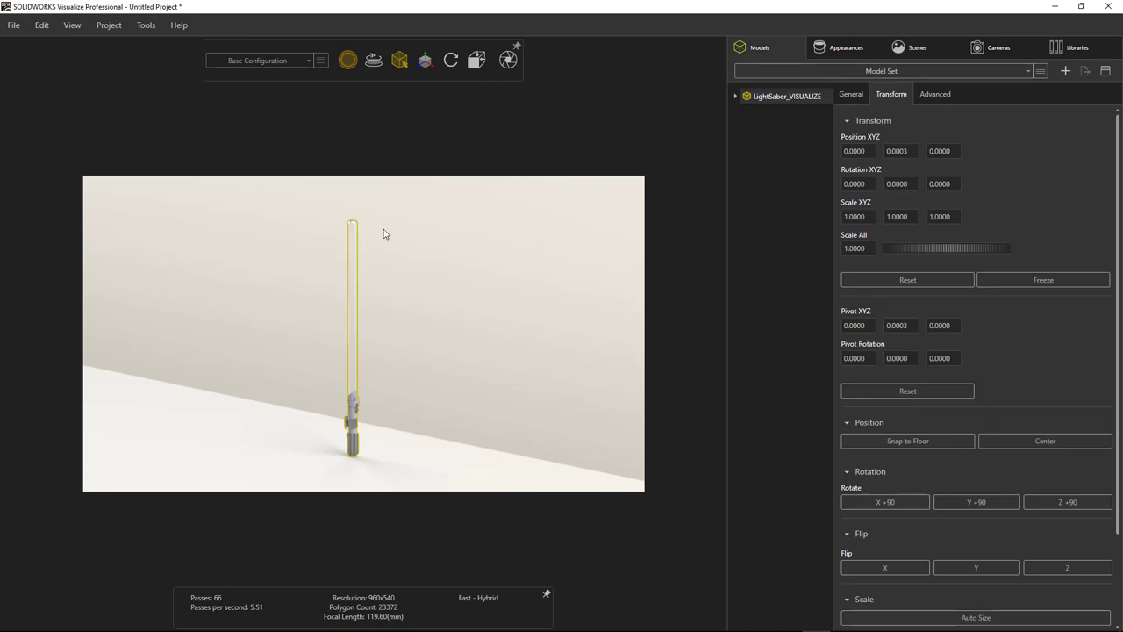
click(427, 68)
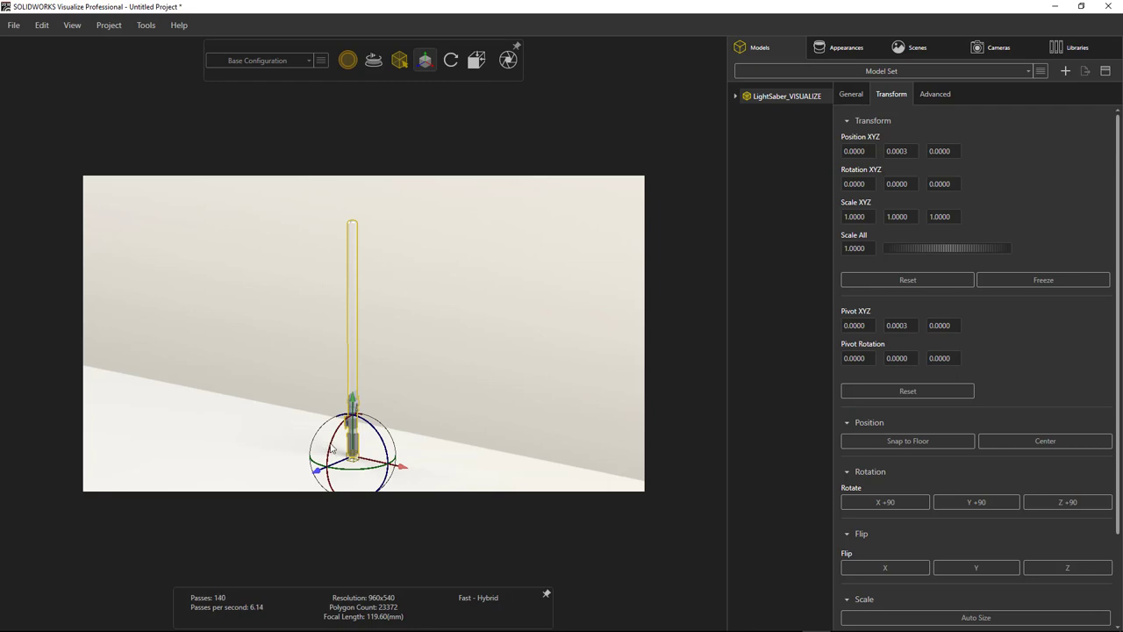
Try tilting the lightsaber about the X axis with the manipulator, and reset its transform
drag(331, 449, 431, 323)
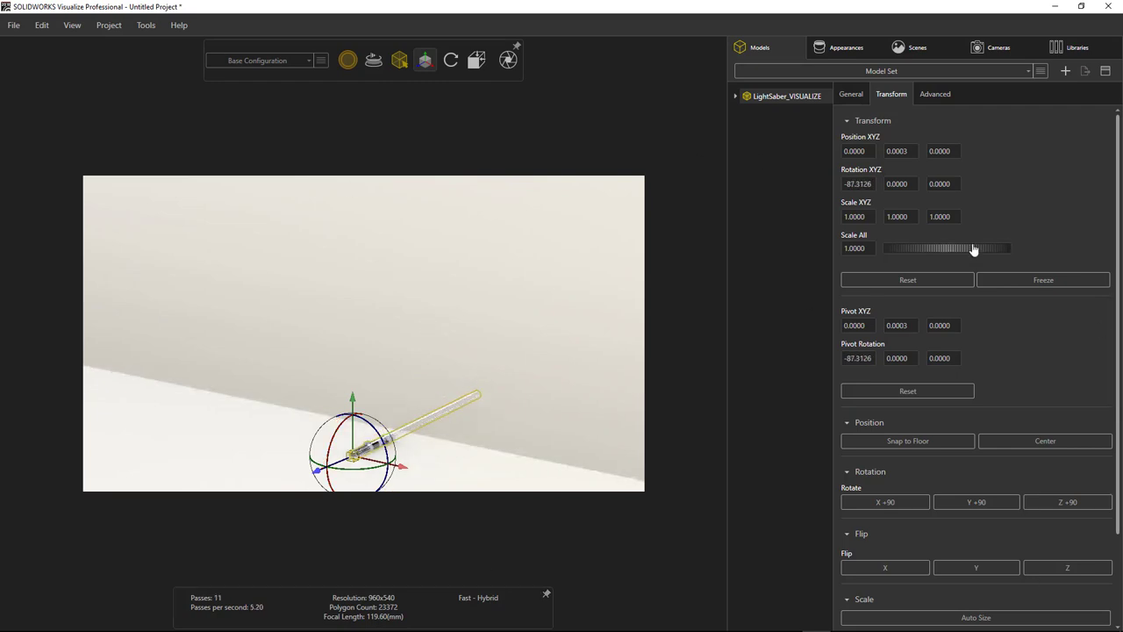
click(946, 275)
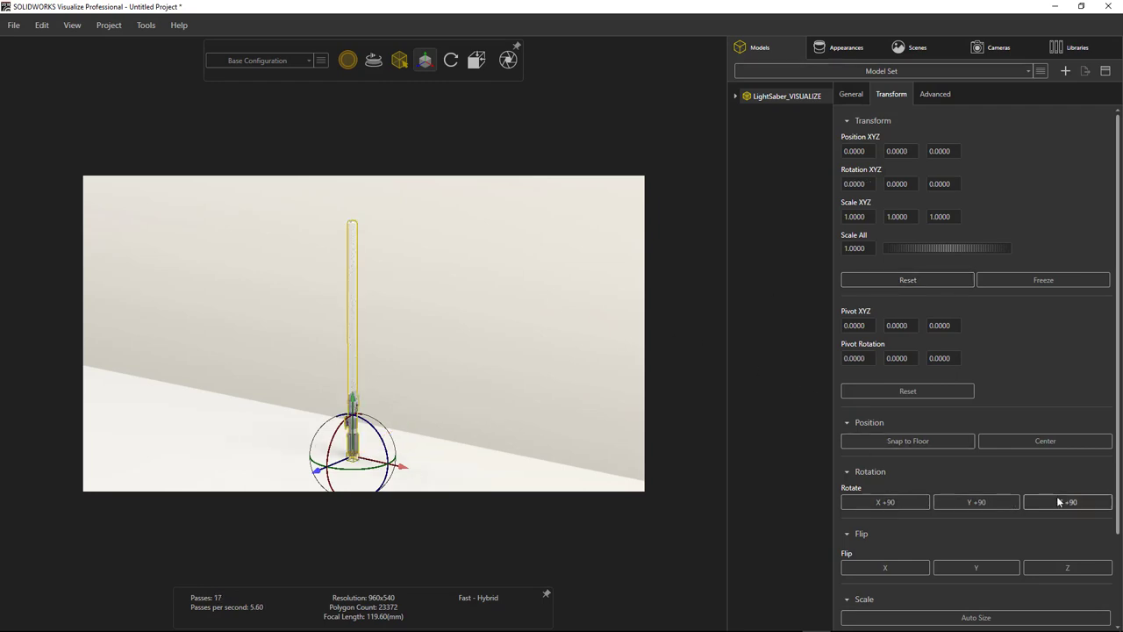
Rotate the lightsaber onto its side using X +90 turns and the manipulator, to about -30.68, 90, -90 degrees
click(892, 502)
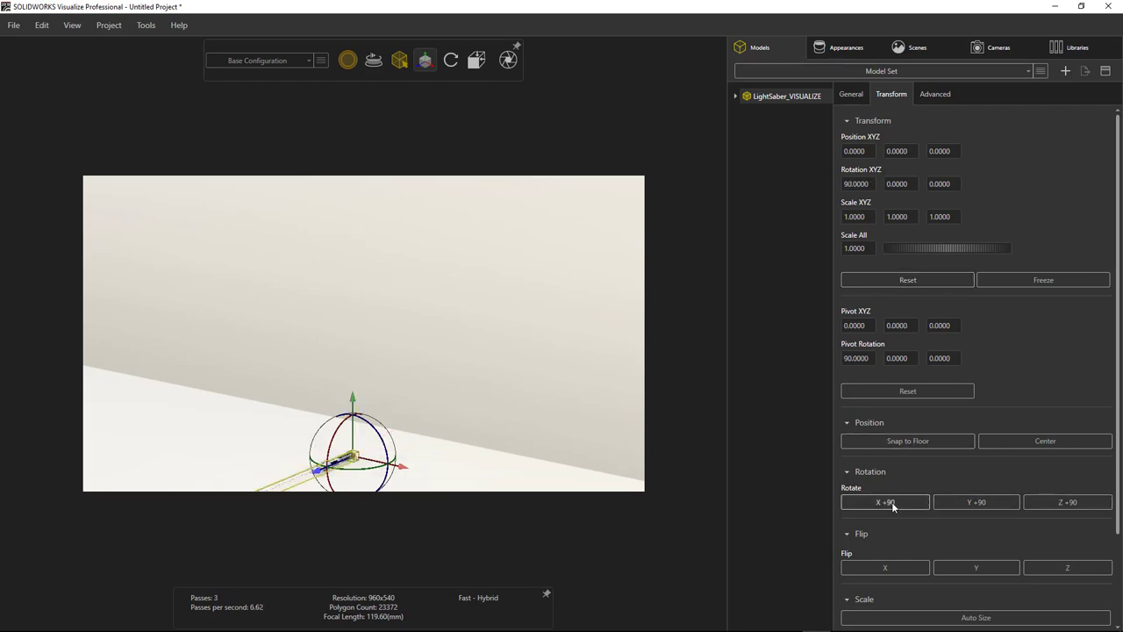
click(891, 502)
click(891, 502)
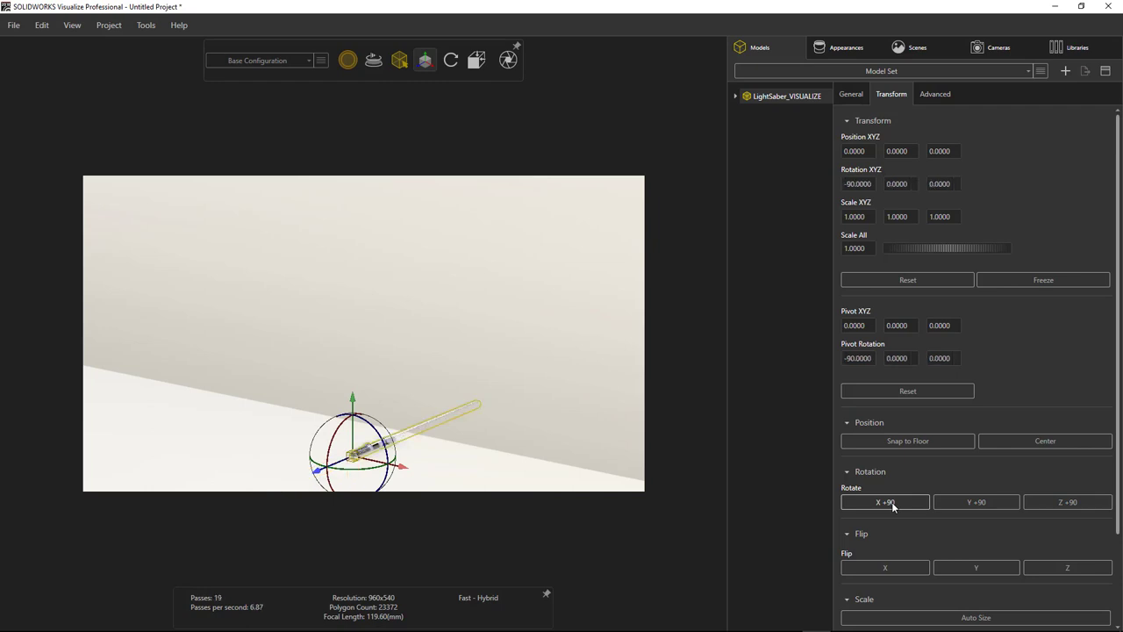
drag(379, 469, 335, 453)
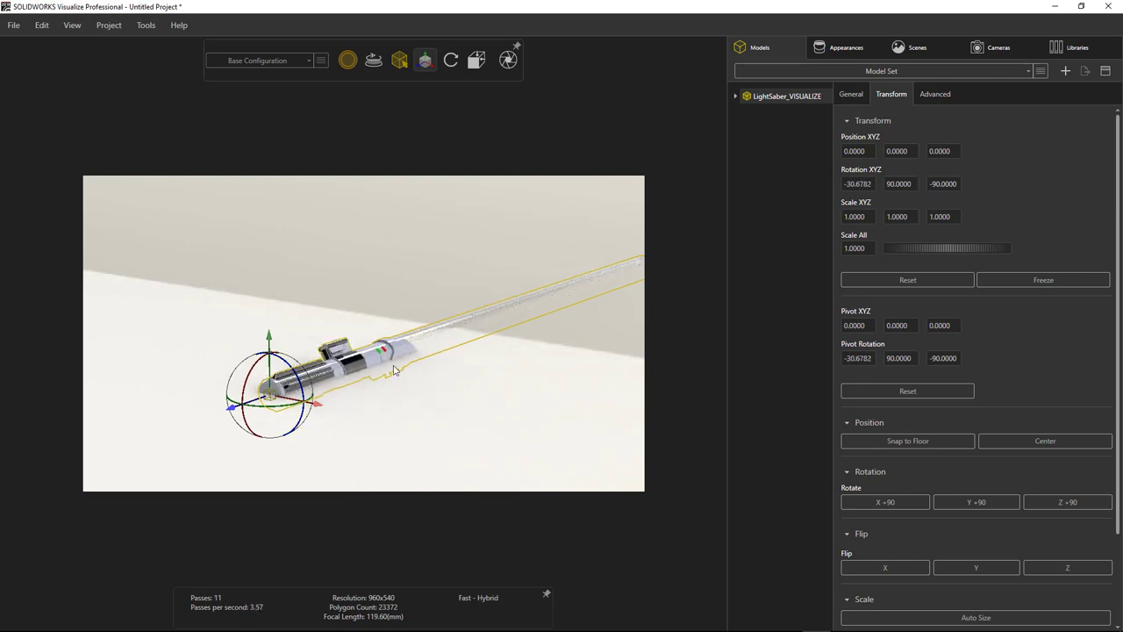
Snap the lightsaber to the floor and frame it from the hilt end with a focal length of about 59 mm
click(894, 440)
drag(476, 318, 358, 270)
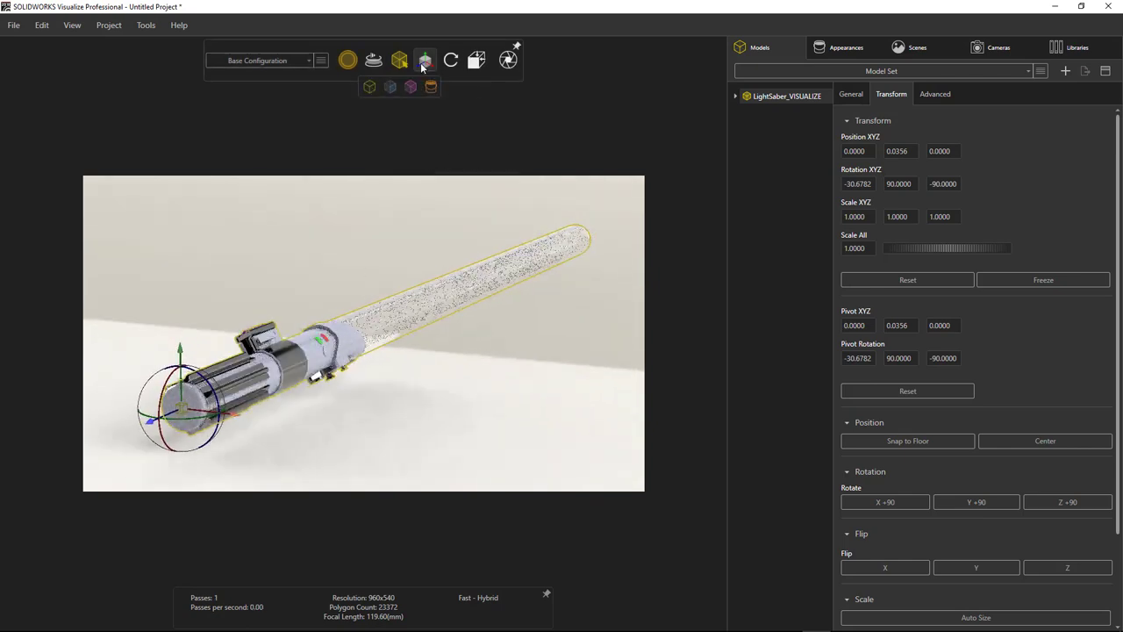
drag(223, 352, 233, 357)
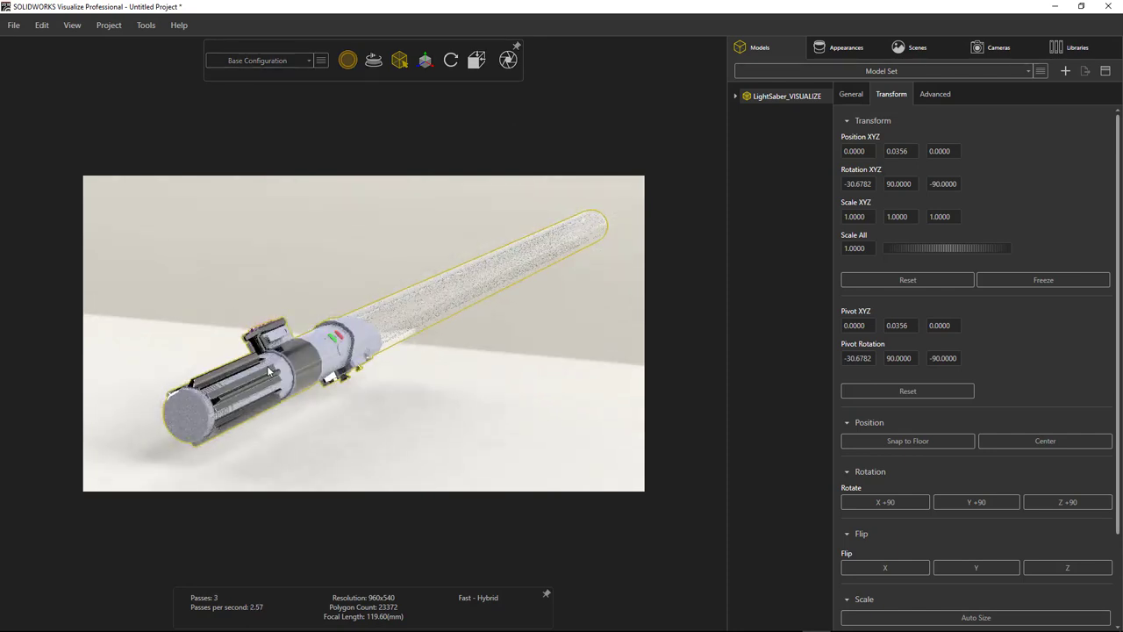
scroll(269, 373, up, 5)
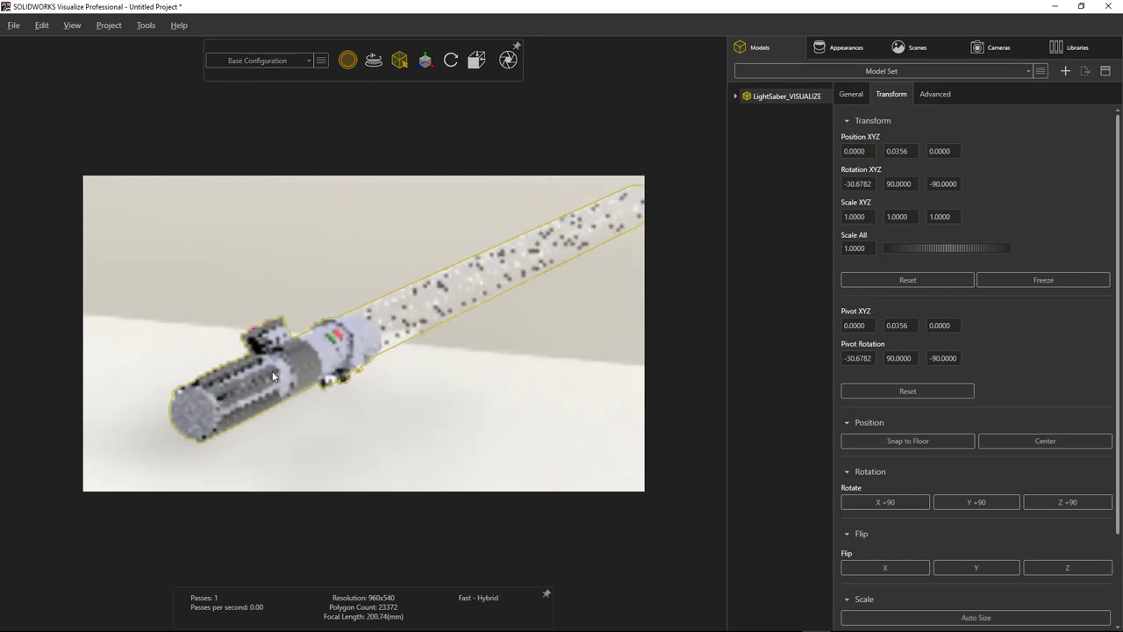
scroll(272, 376, down, 5)
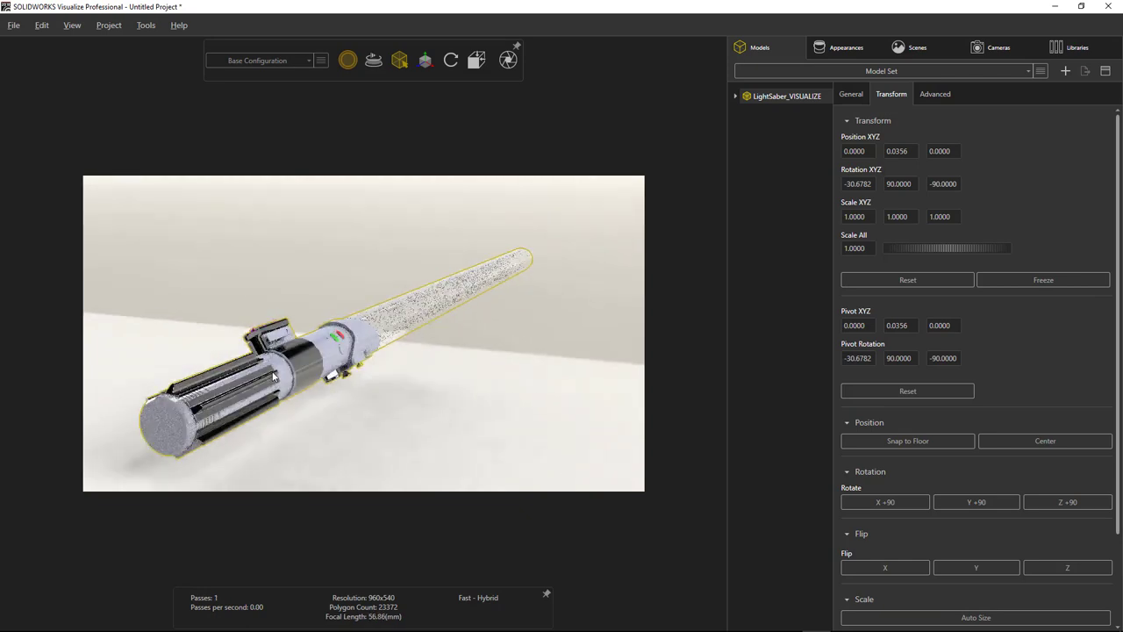
scroll(272, 376, up, 1)
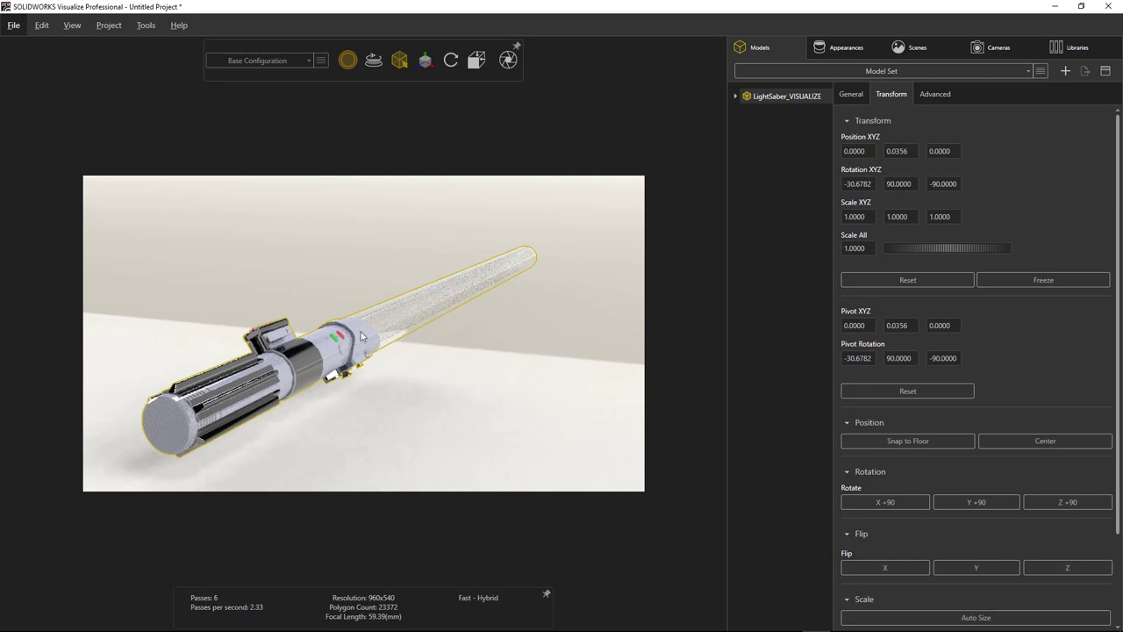
Reframe the camera closer on the lightsaber's hilt, with the blade running out of the frame
click(454, 63)
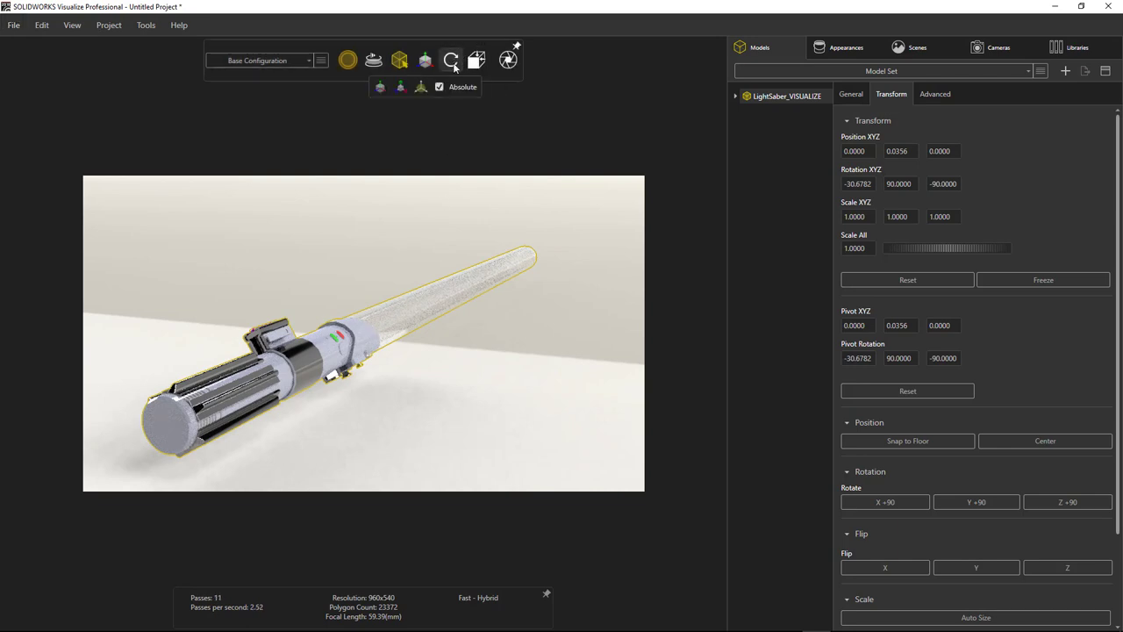
mouse_move(433, 68)
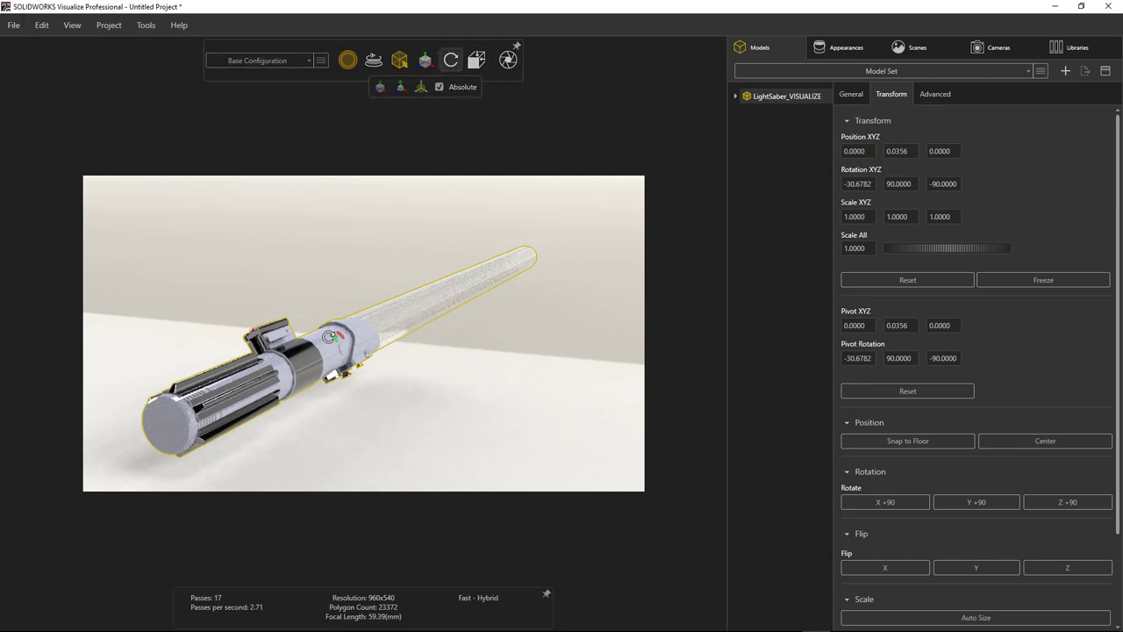
drag(323, 337, 408, 339)
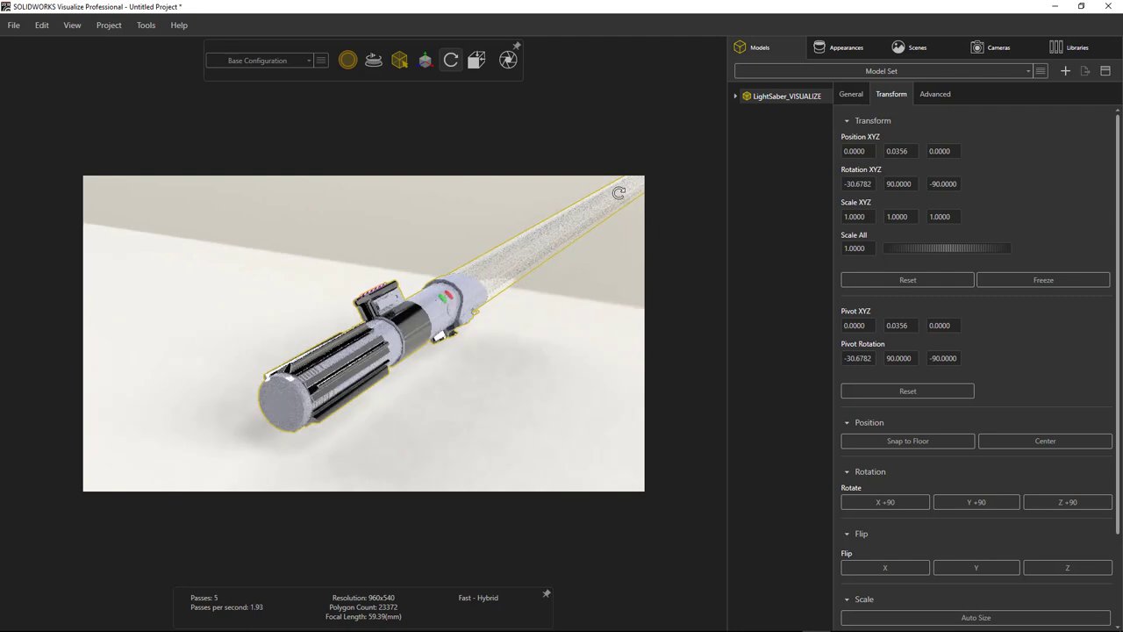
drag(512, 331, 377, 393)
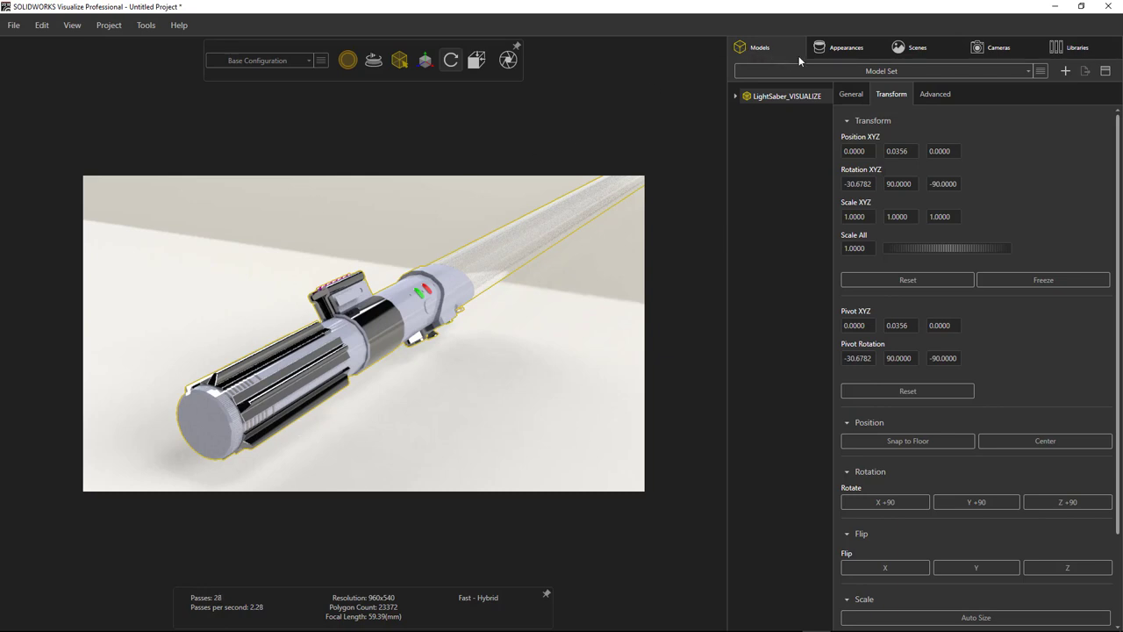
Apply the library's Titanium metal to the hilt's light gray body and Volcano Gray plastic to its black parts
click(1073, 48)
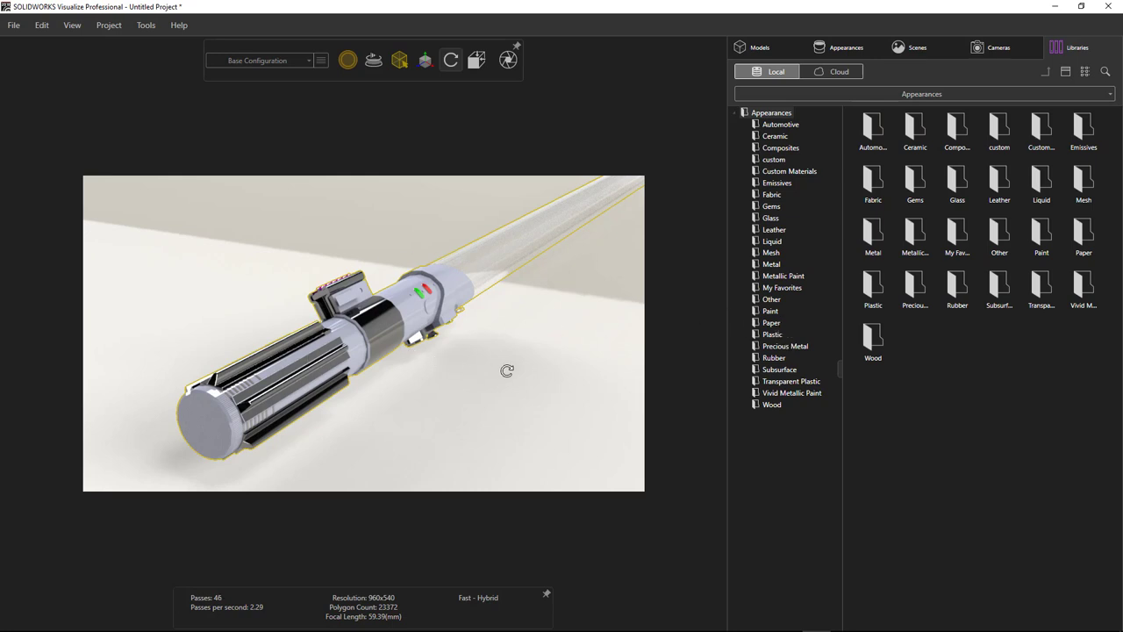
click(767, 268)
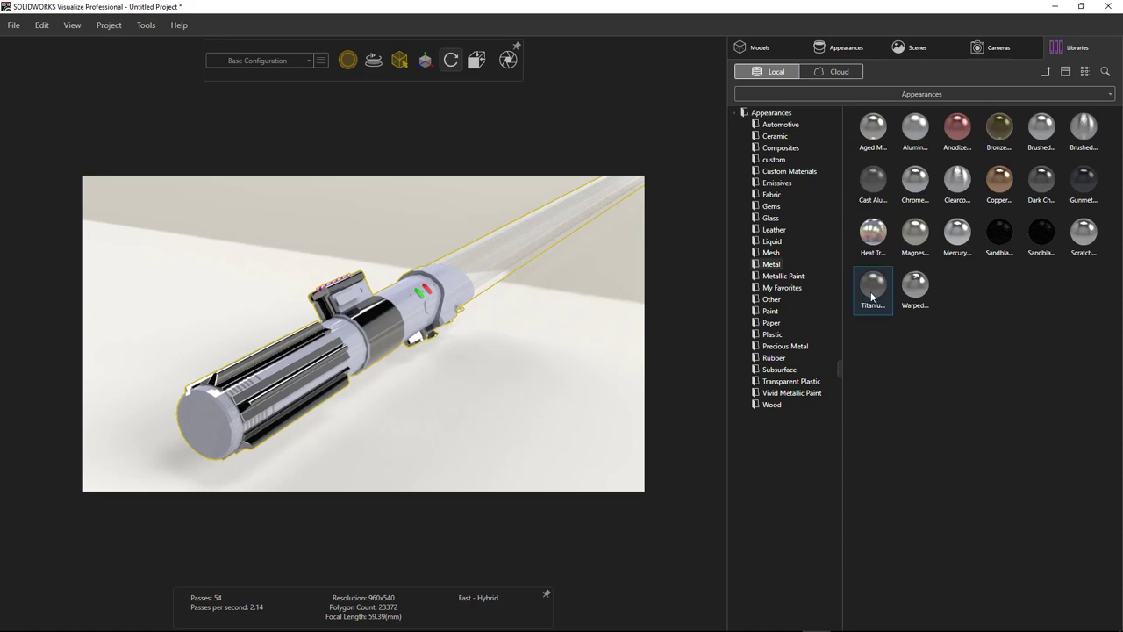
drag(871, 297, 359, 348)
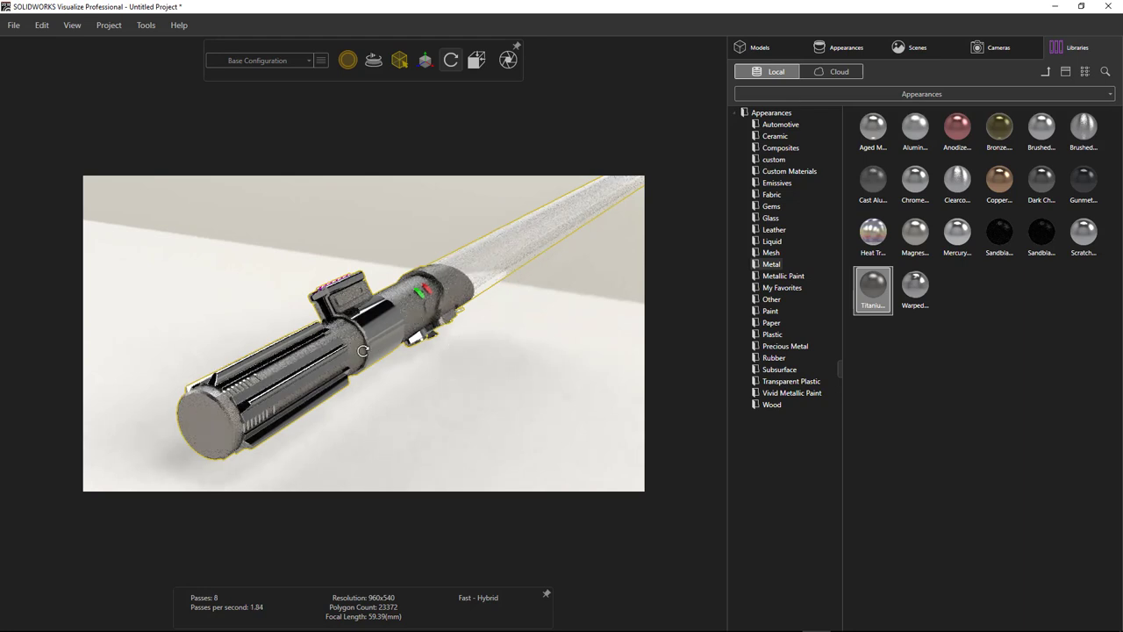
click(773, 338)
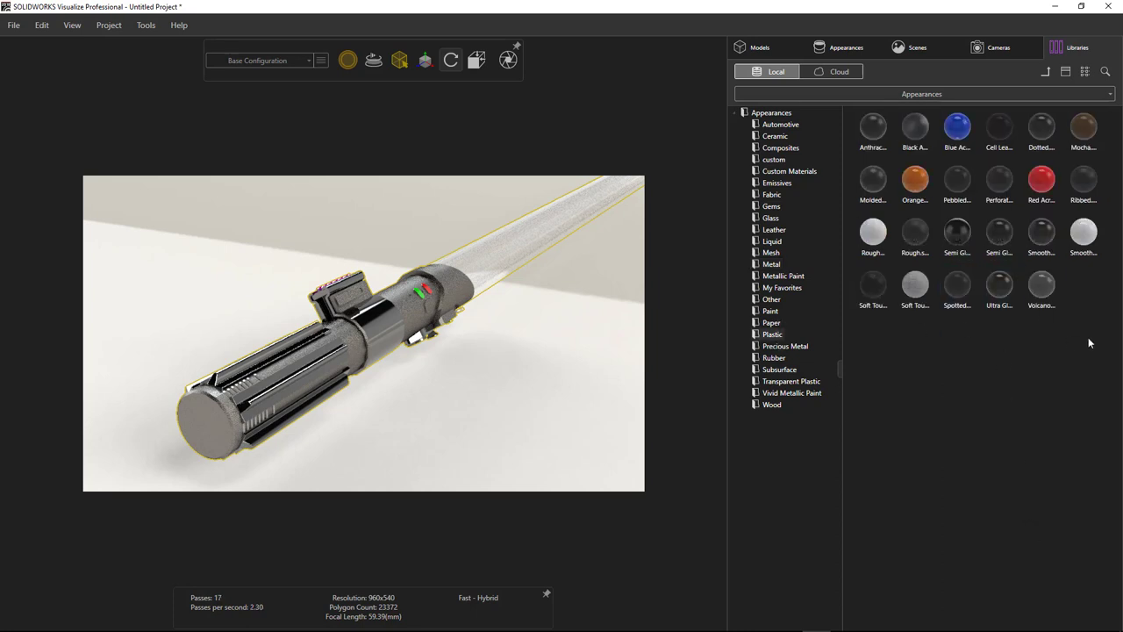
drag(1042, 287, 386, 334)
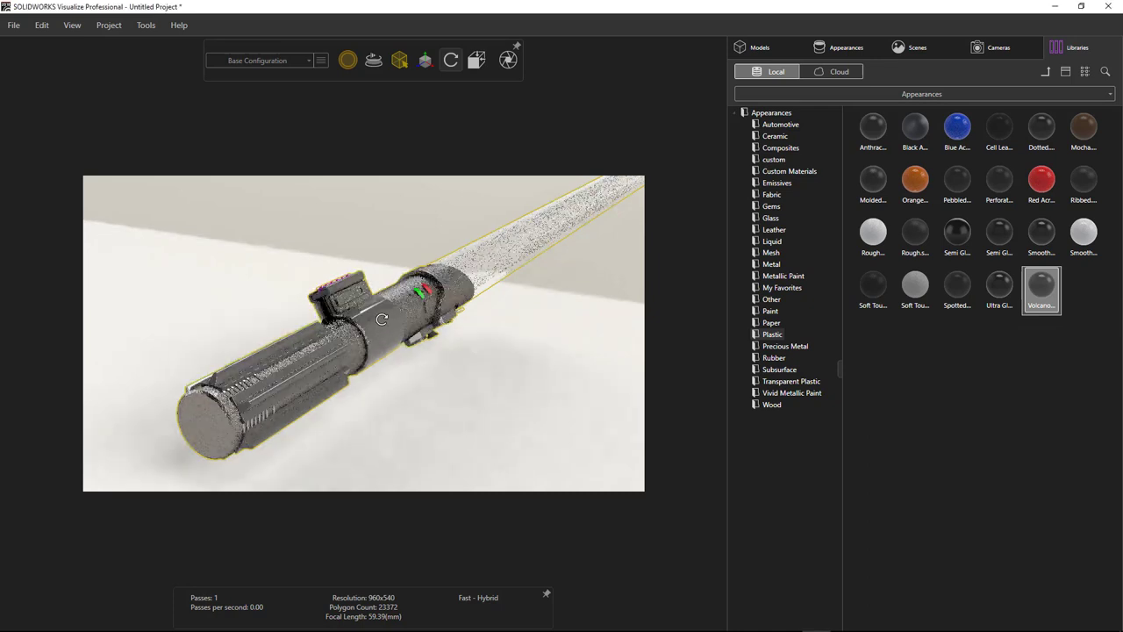
Change Volcano Gray to a roughness of 25.53 and a near-black color (HSV 0, 7, 7), and set Titanium's roughness to 6.73
click(381, 322)
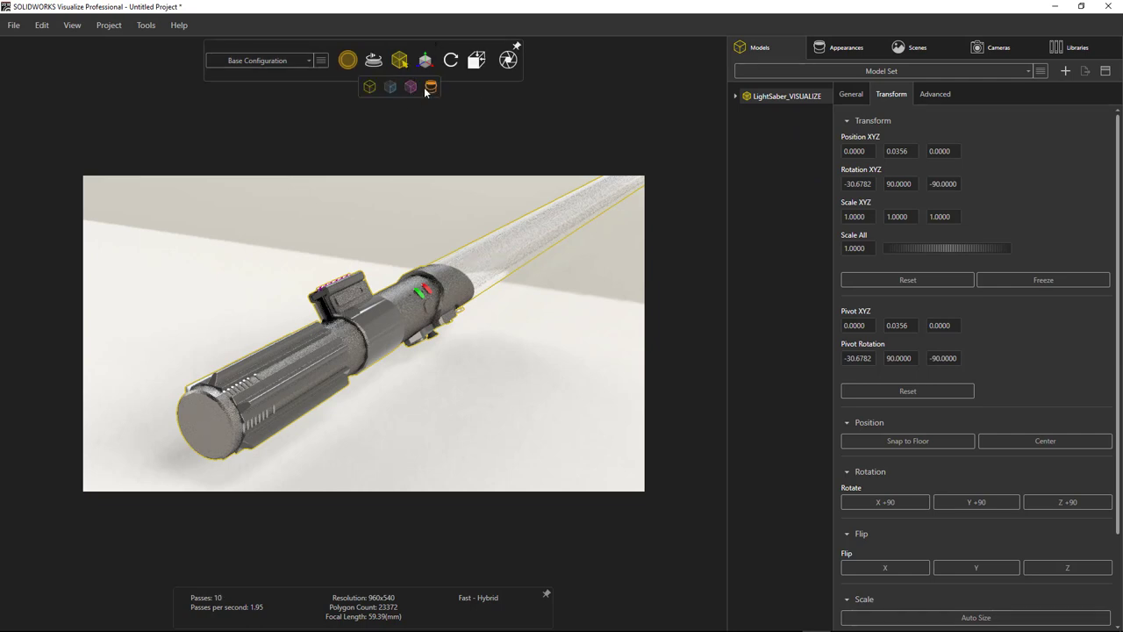
click(424, 91)
click(376, 307)
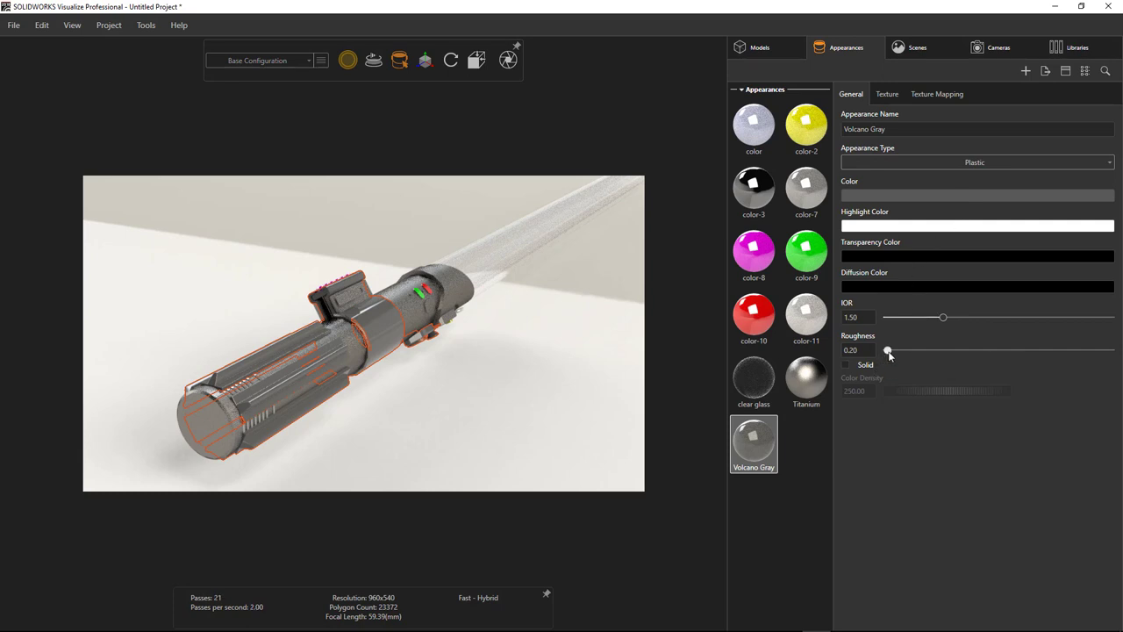
drag(906, 351, 945, 358)
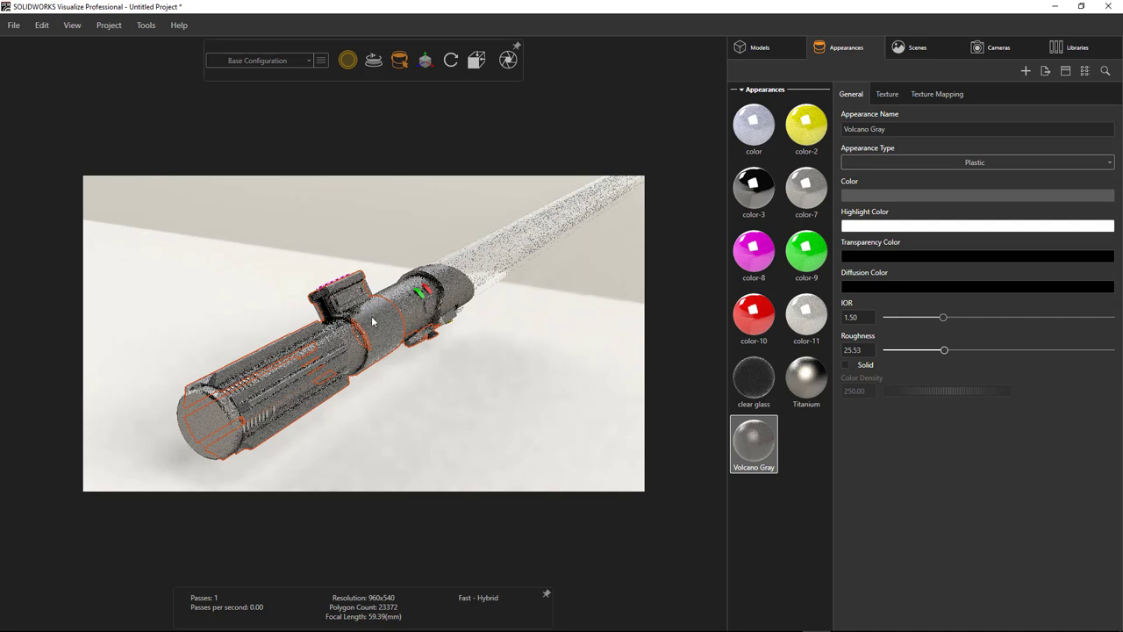
click(896, 196)
drag(770, 250, 766, 265)
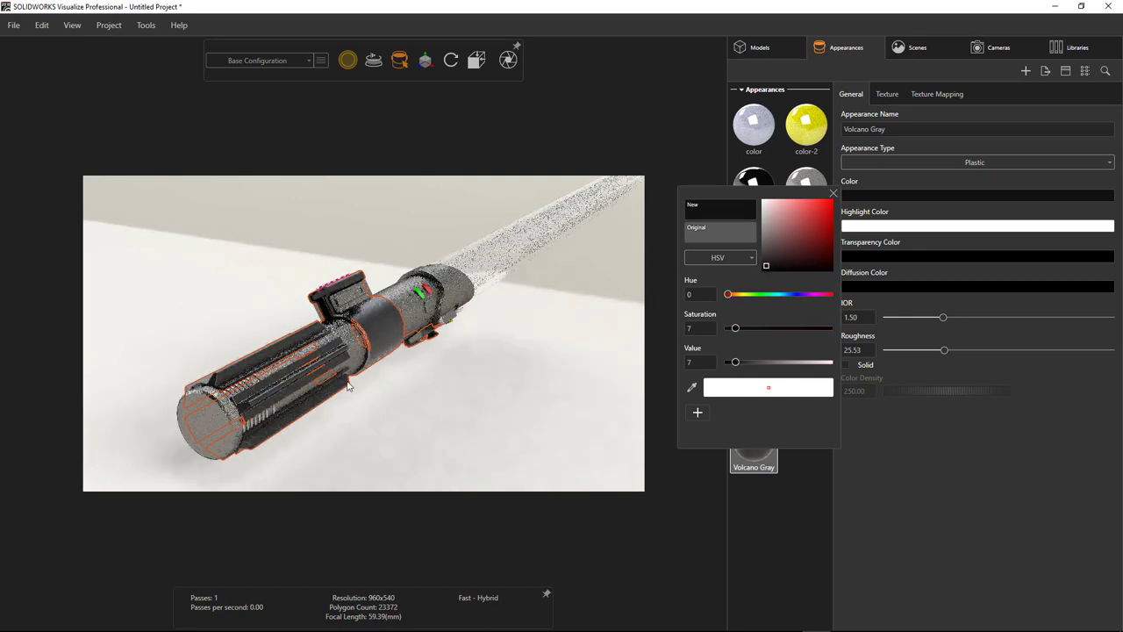
click(408, 318)
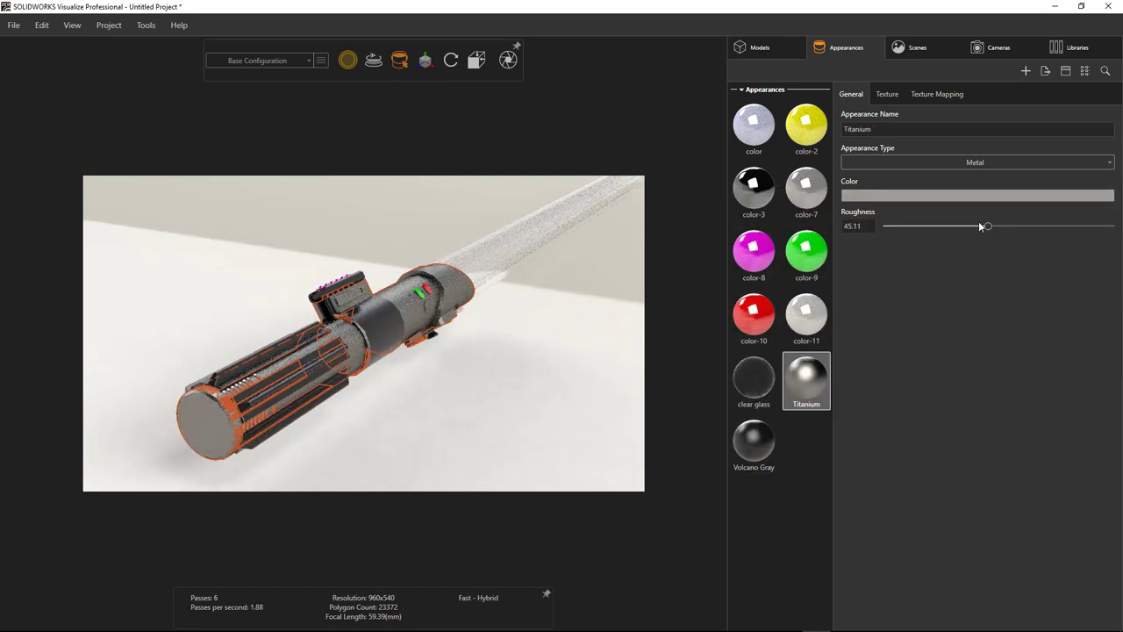
drag(981, 226, 903, 240)
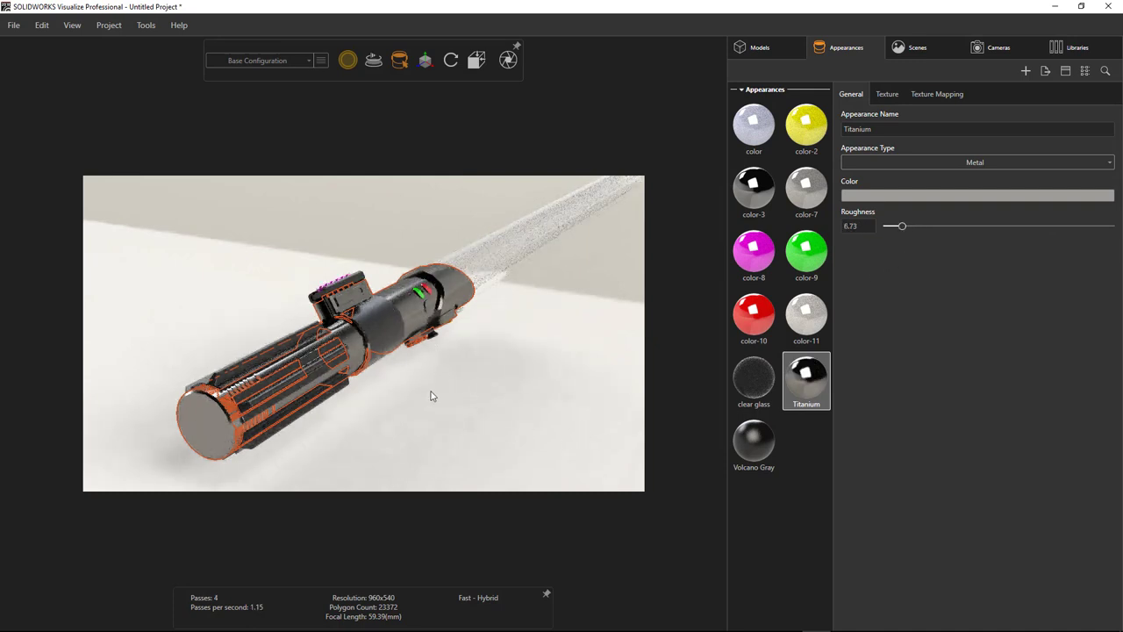
Apply the Dense Rubber appearance to the magenta strips on the raised box of the hilt
click(1062, 48)
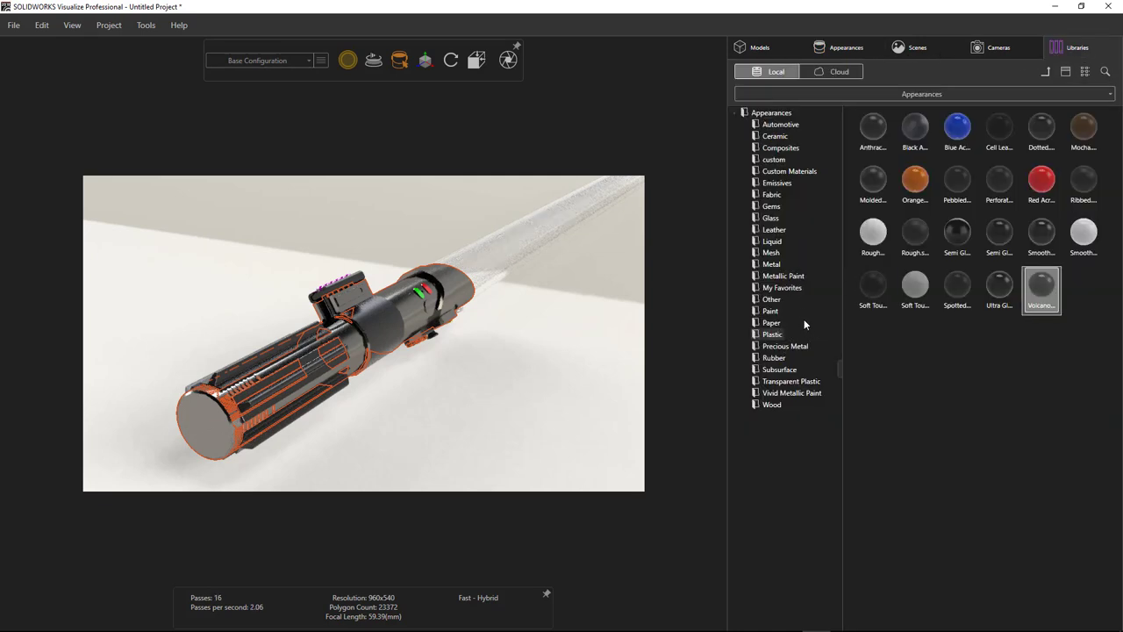
click(774, 358)
drag(872, 134, 338, 285)
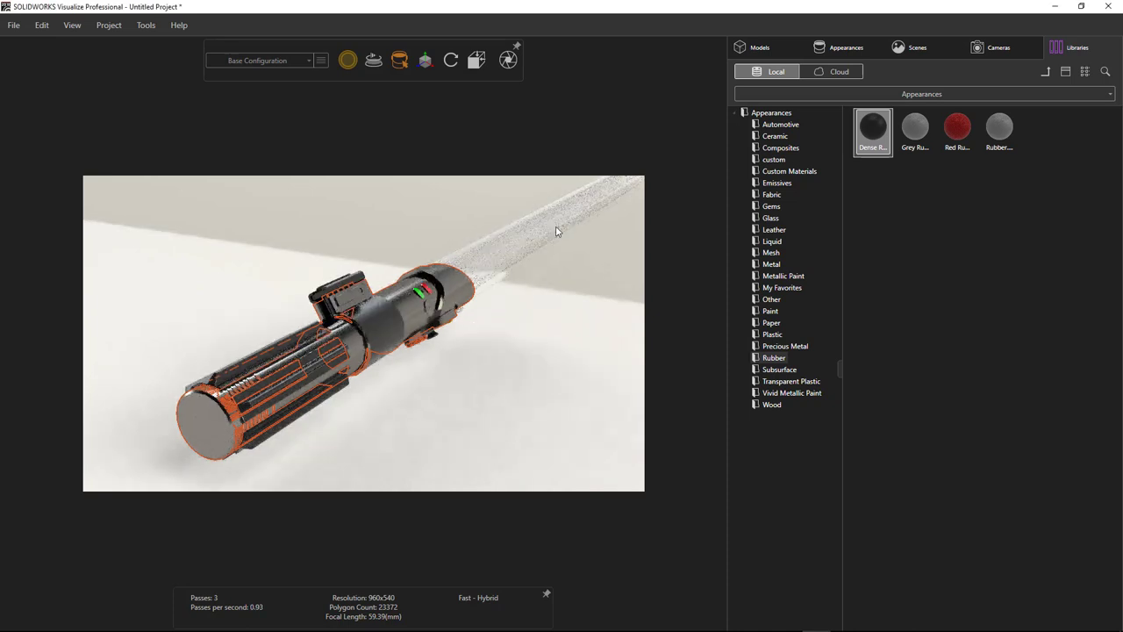
Apply the emissive Red Light to the red button on the hilt, with a color value of about 52 and a brightness of 20
click(787, 188)
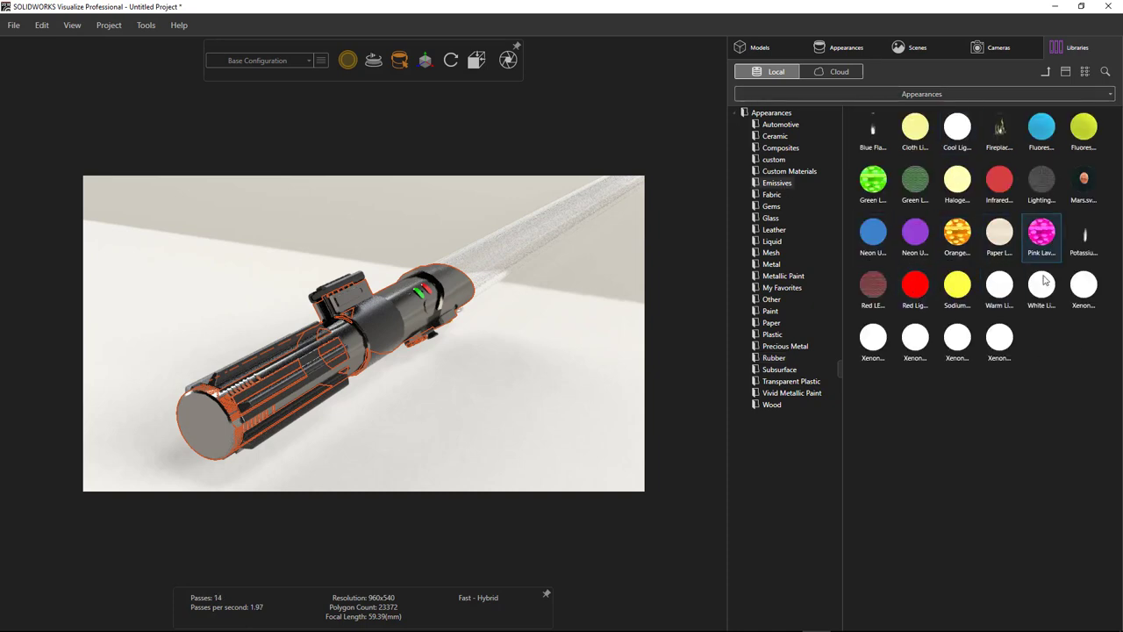
drag(916, 285, 430, 293)
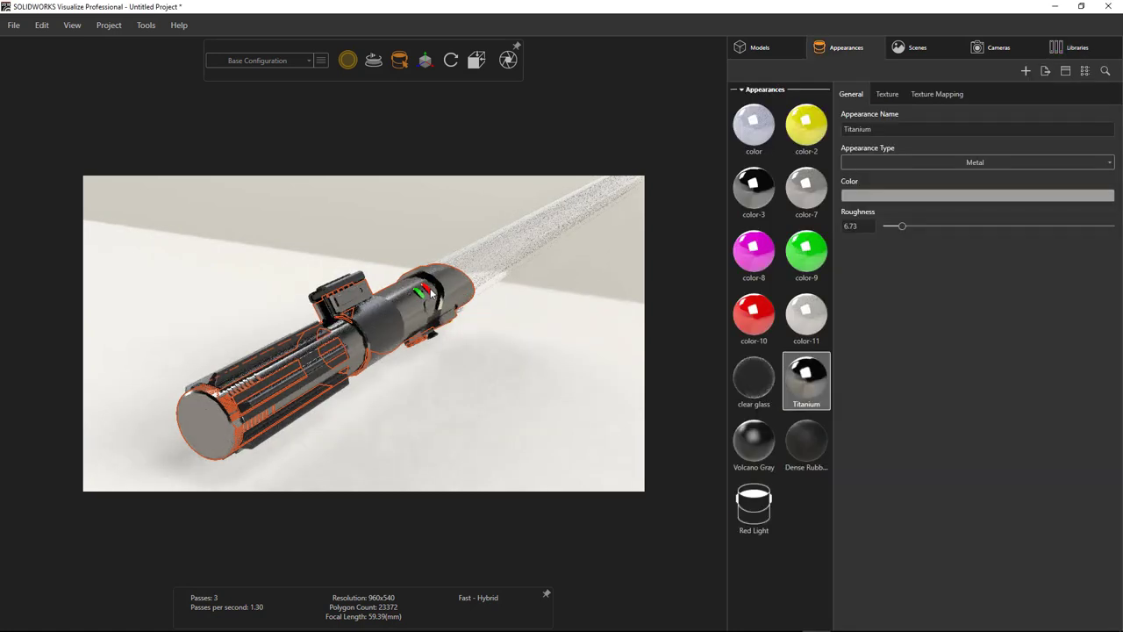
click(1015, 195)
drag(829, 362, 793, 363)
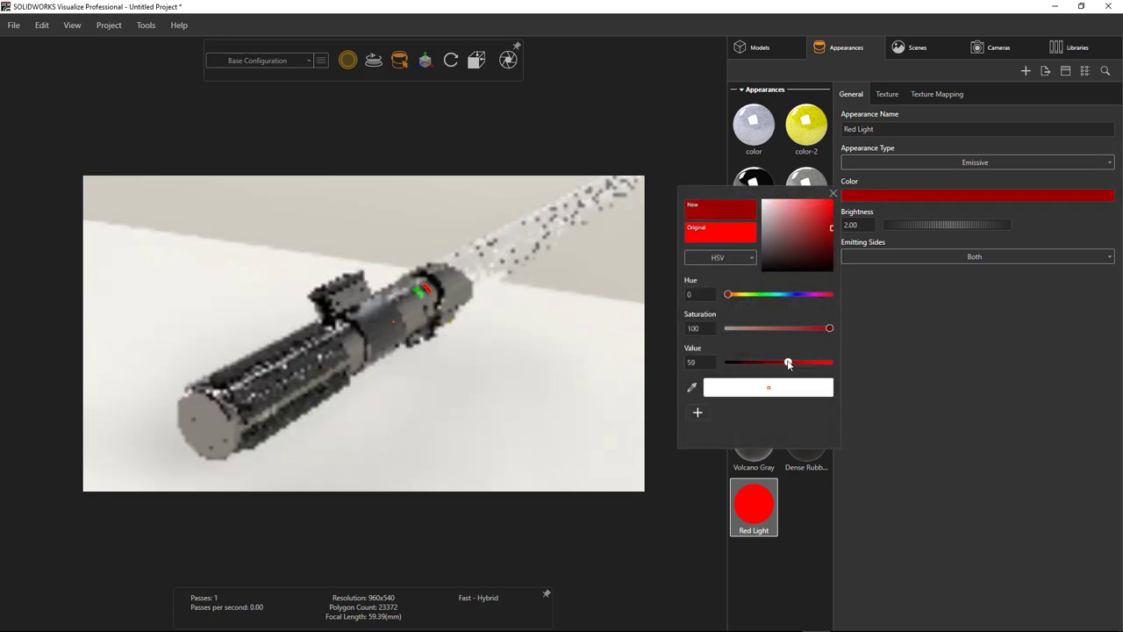
click(944, 349)
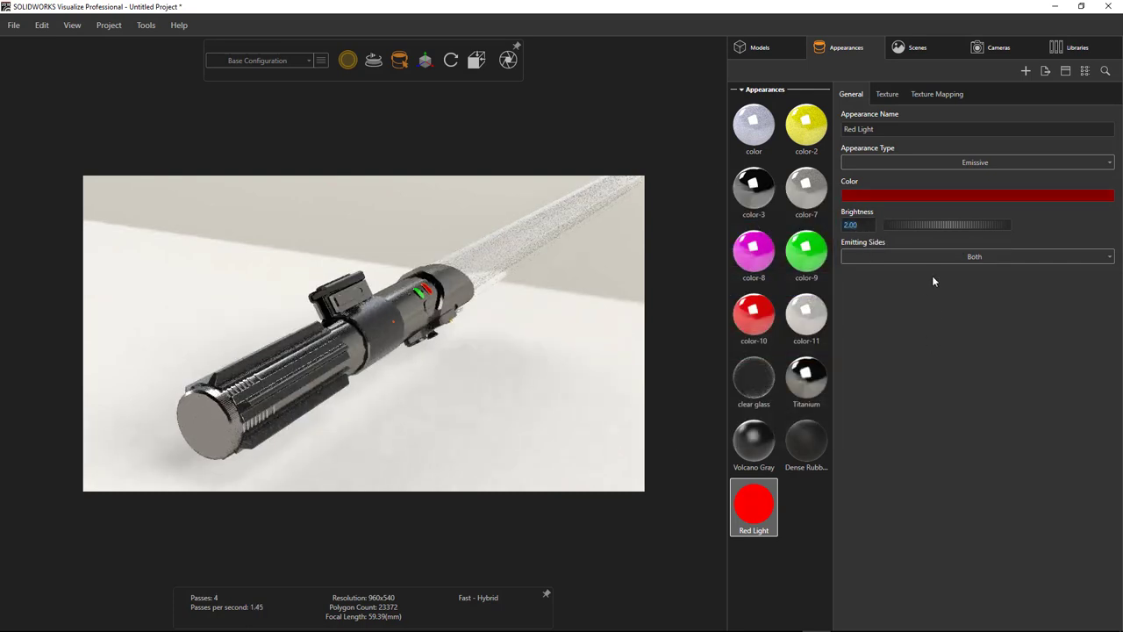
text(20)
key(Return)
click(803, 599)
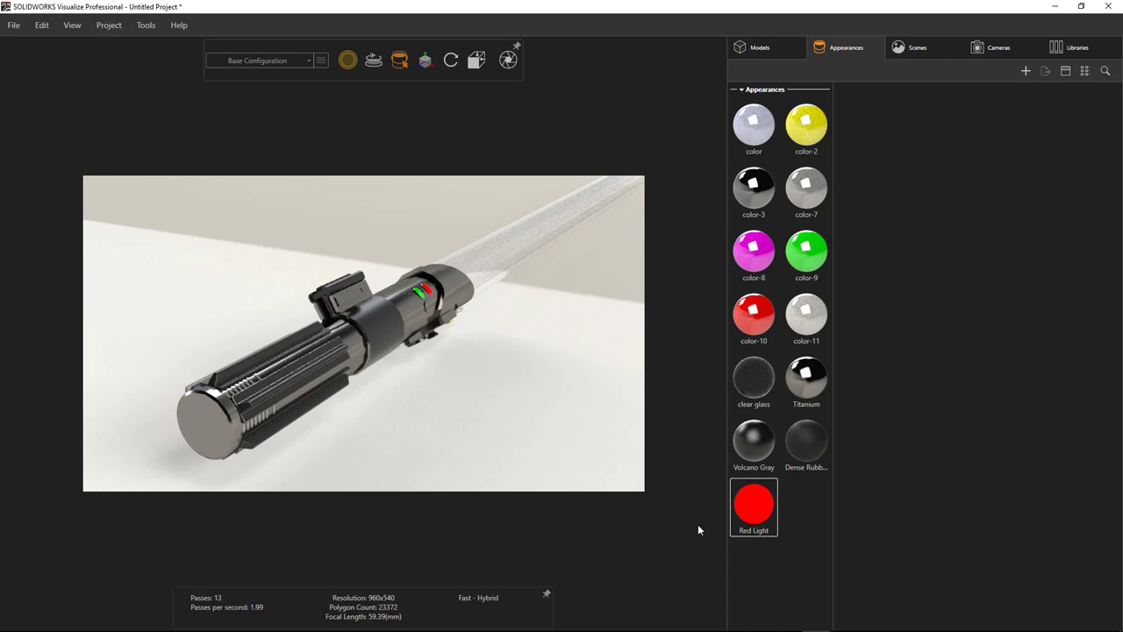
Duplicate the Red Light appearance and rename the copy Green Light
click(743, 505)
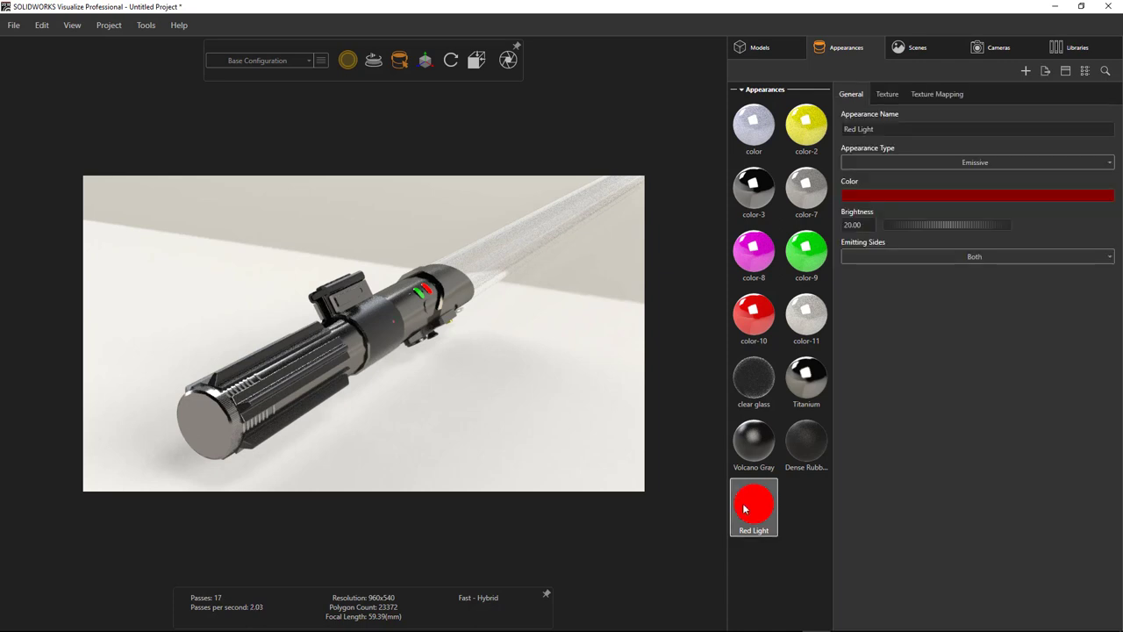
key(ctrl+c)
key(ctrl+v)
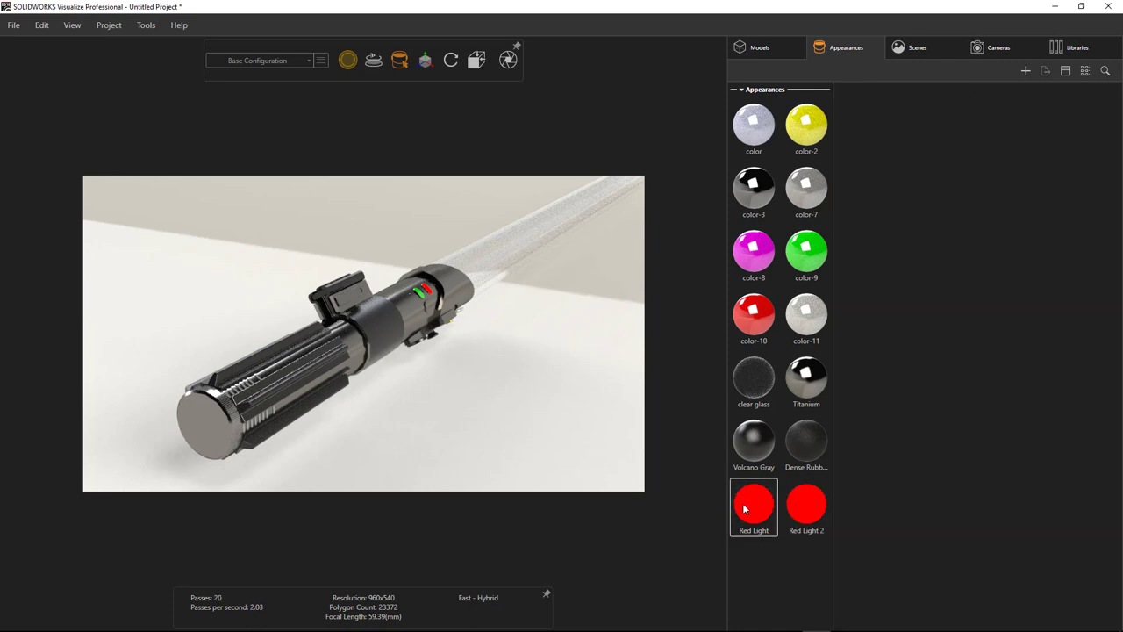
click(810, 525)
click(916, 132)
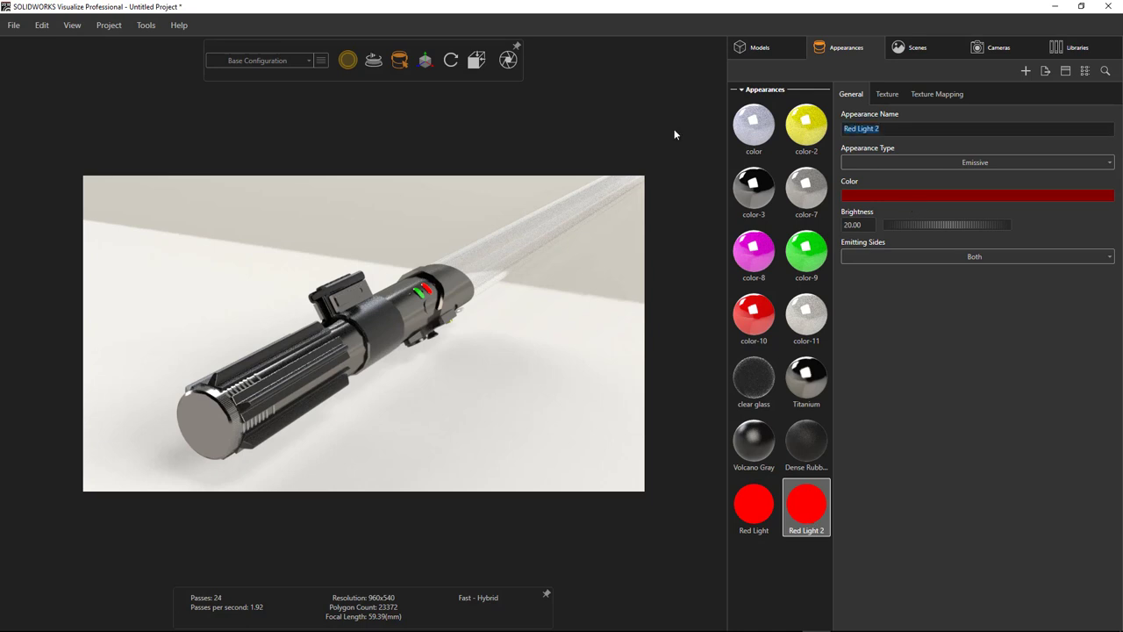
text(Green Light)
Set Green Light's hue to 124 and apply it to the green button on the hilt
click(913, 192)
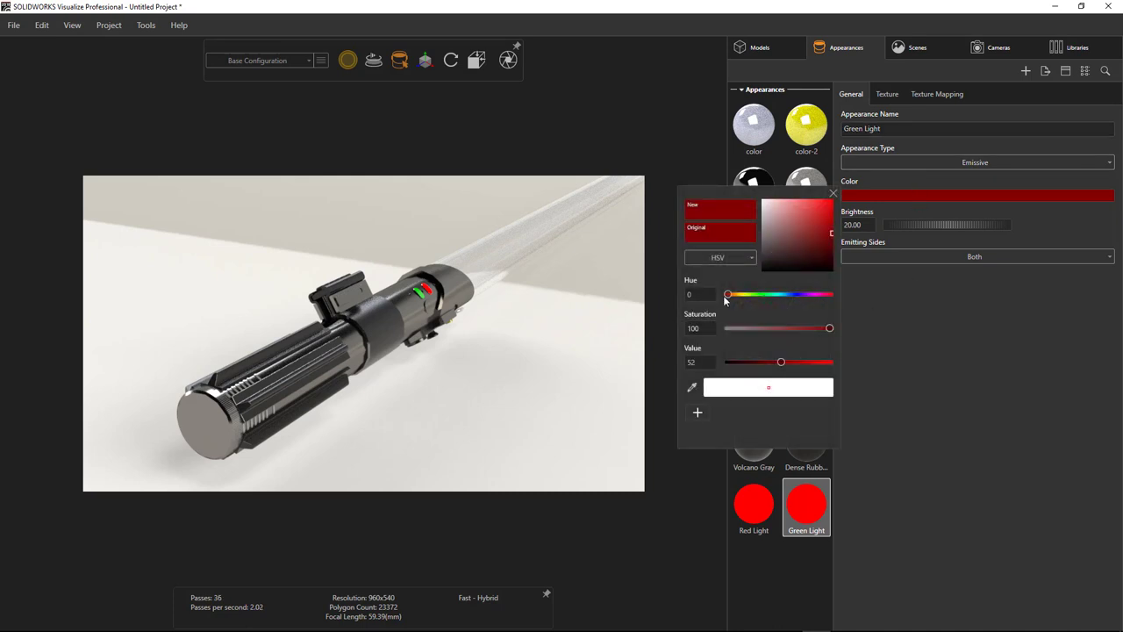
drag(725, 299, 764, 298)
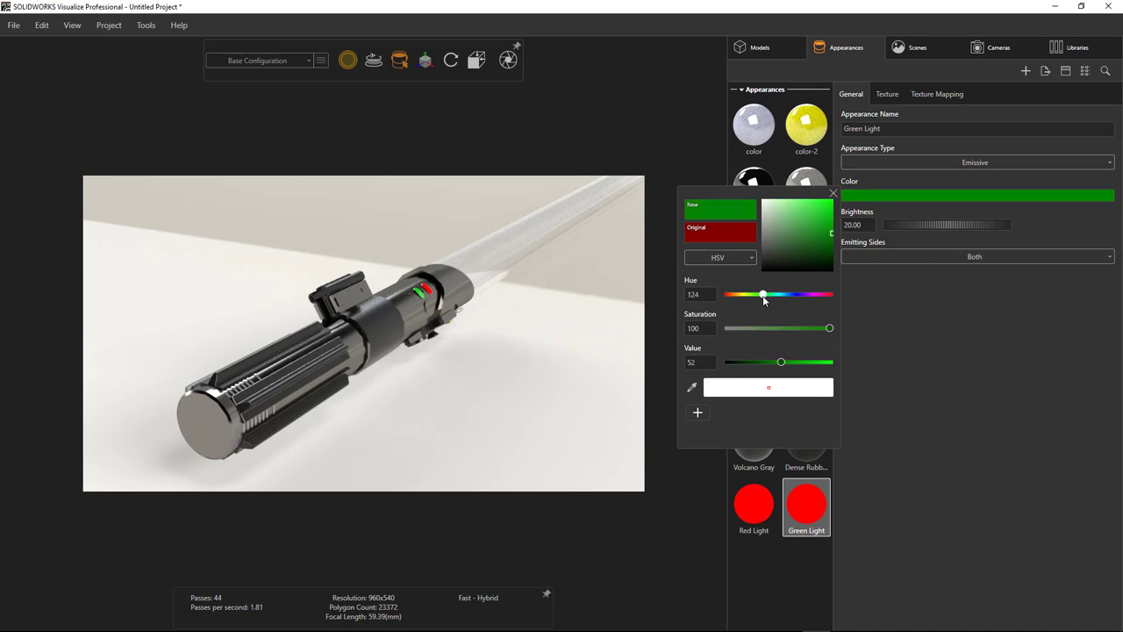
click(954, 398)
drag(820, 516, 419, 292)
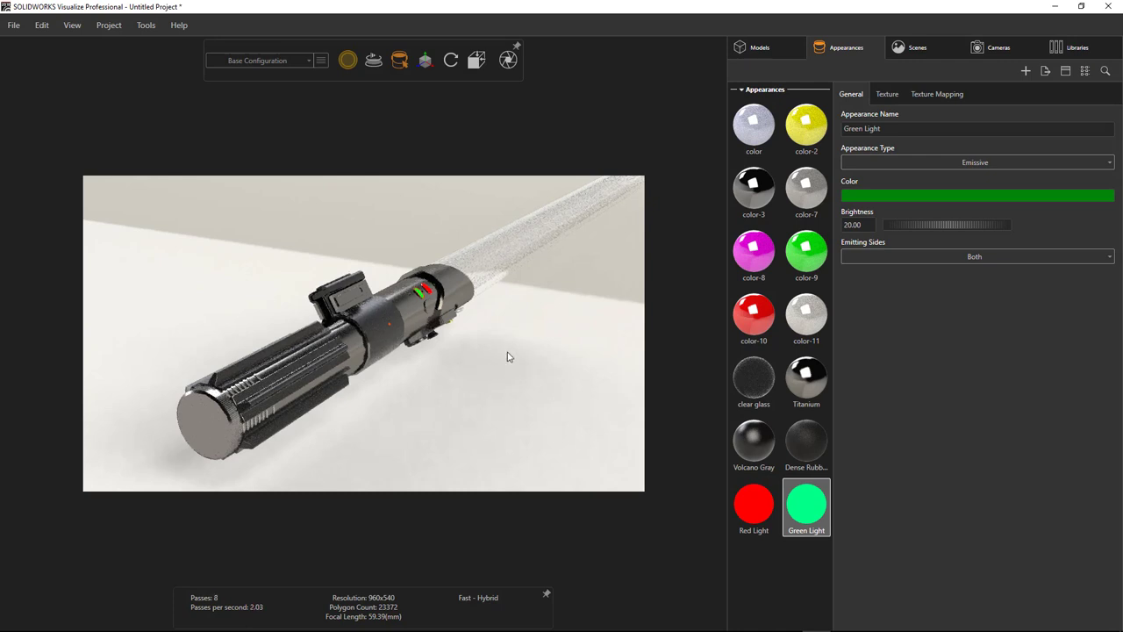
Switch to the SOLIDWORKS Viewport camera and frame the ring and clip on the hilt's underside up close
click(1095, 56)
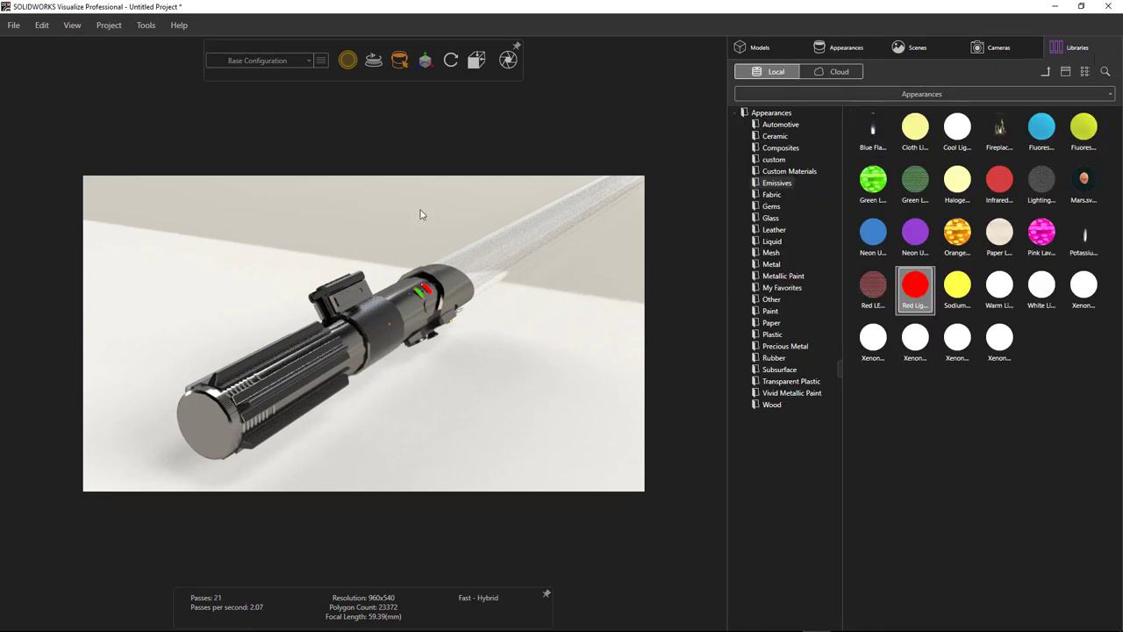
click(993, 49)
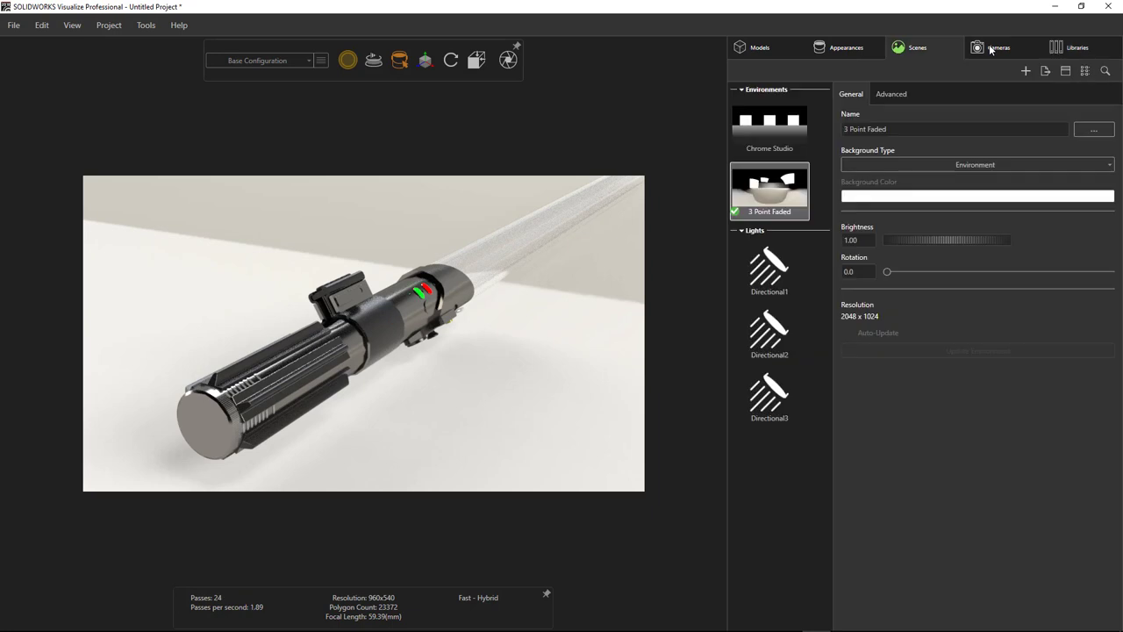
double_click(770, 110)
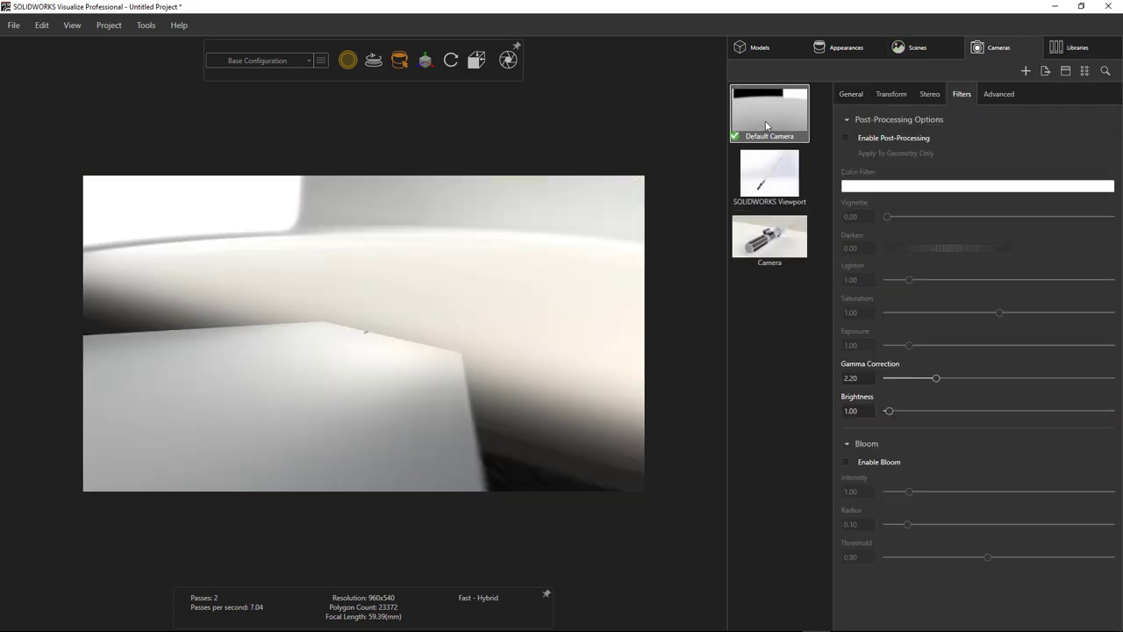
double_click(770, 175)
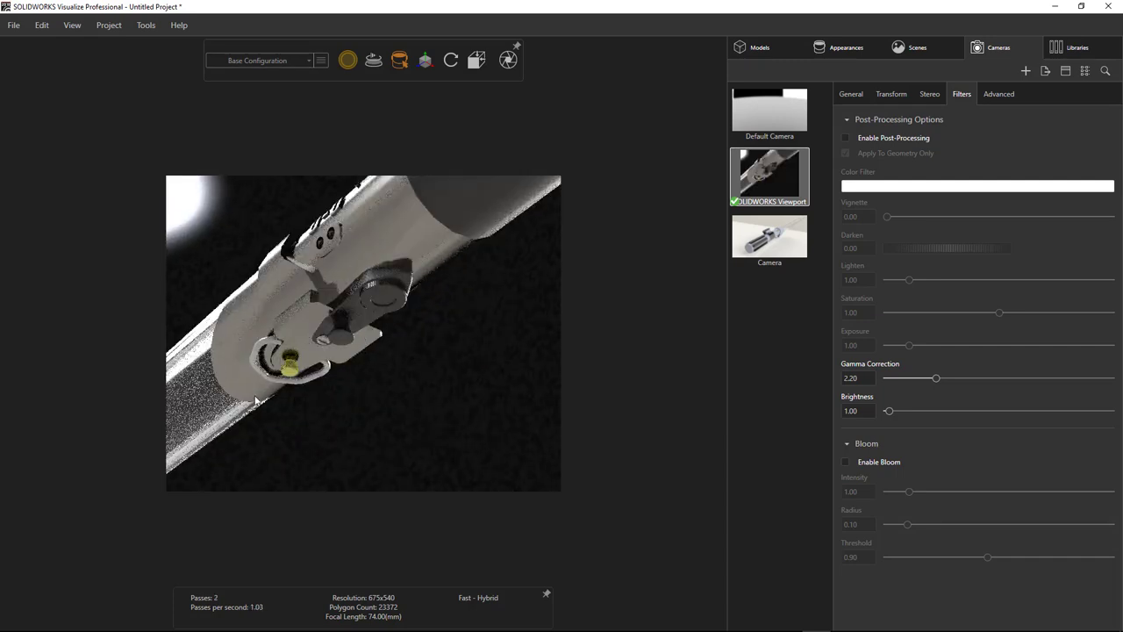
Apply the Chrome metal to the ring on the hilt's underside and Bronze to the yellow pin holding it
click(1069, 52)
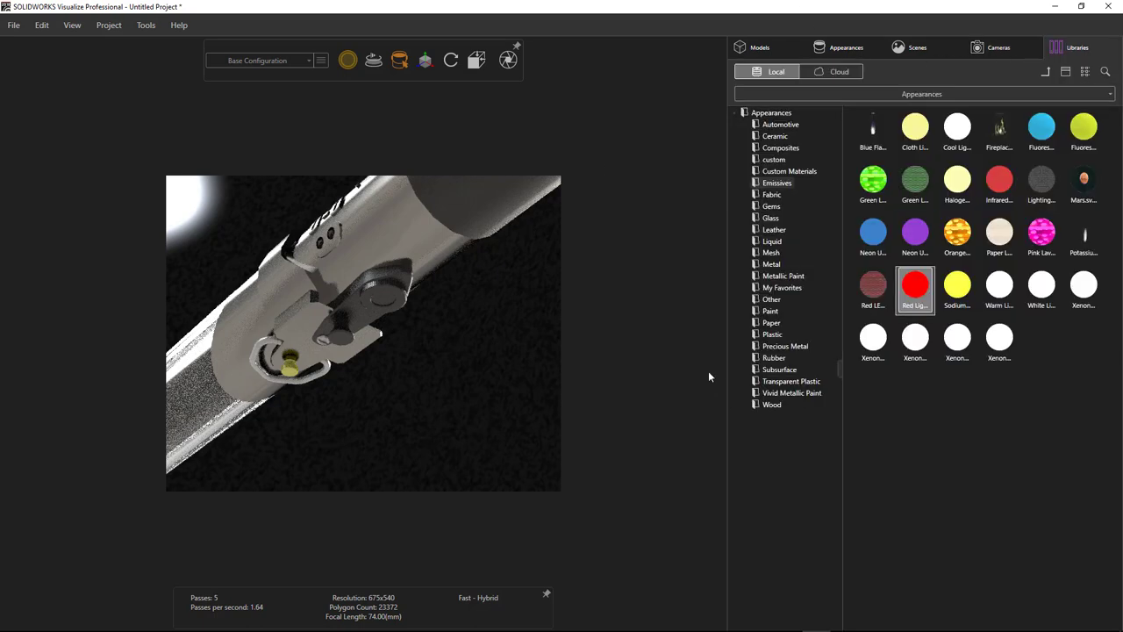
click(765, 264)
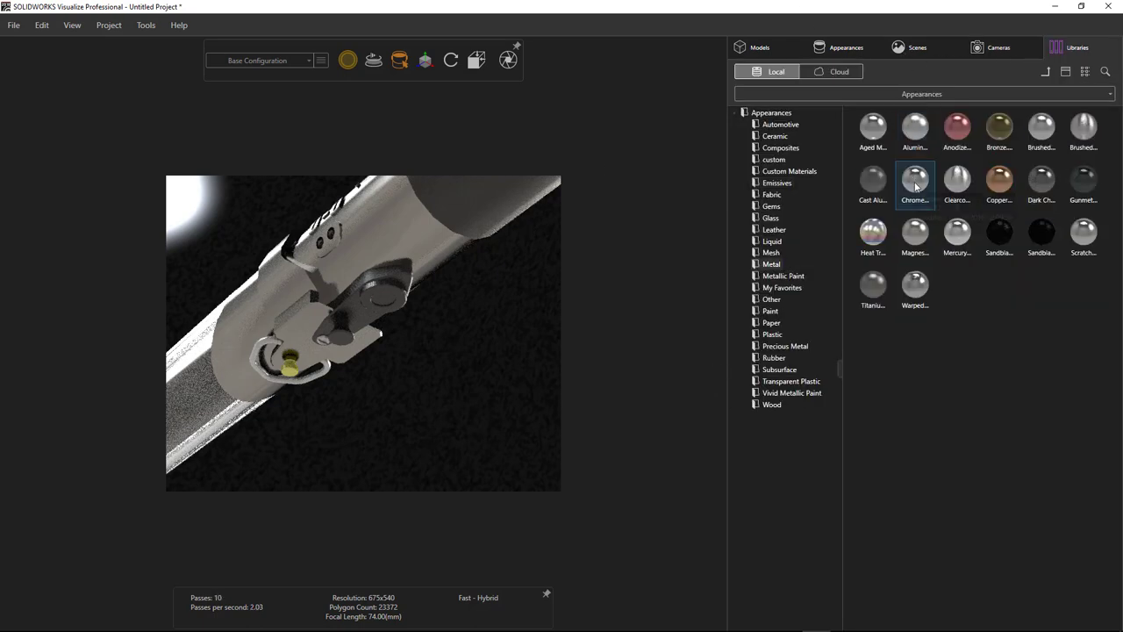
drag(916, 186, 335, 381)
drag(327, 378, 334, 384)
drag(999, 127, 291, 369)
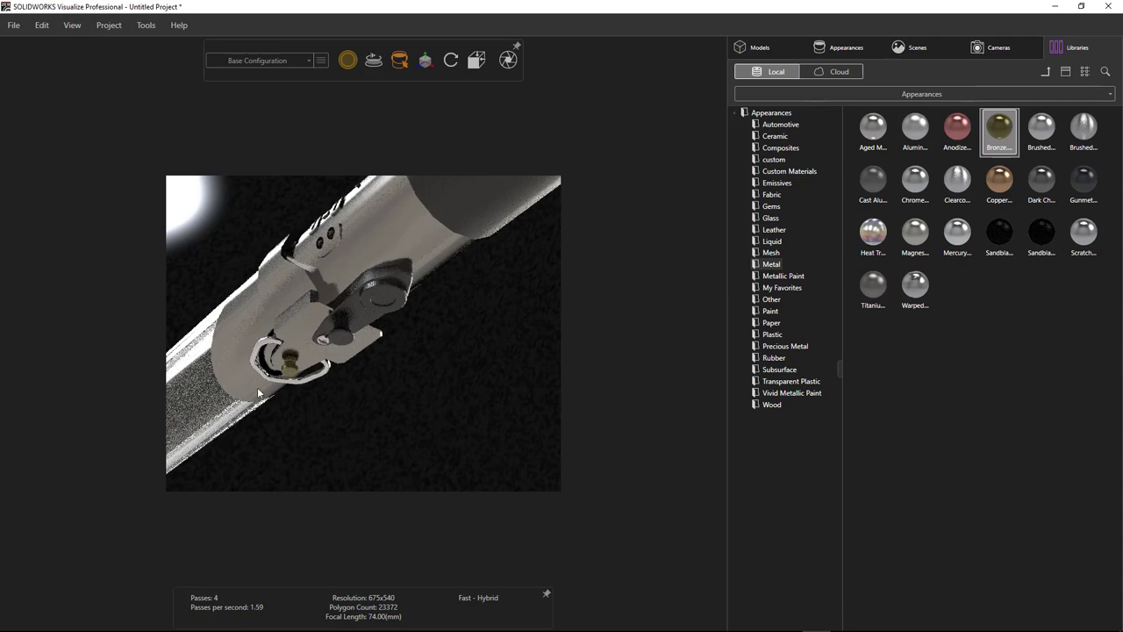
Switch back to the view of the camera named Camera and apply the Xenon 7000K emissive appearance to the lightsaber blade
click(991, 47)
click(779, 250)
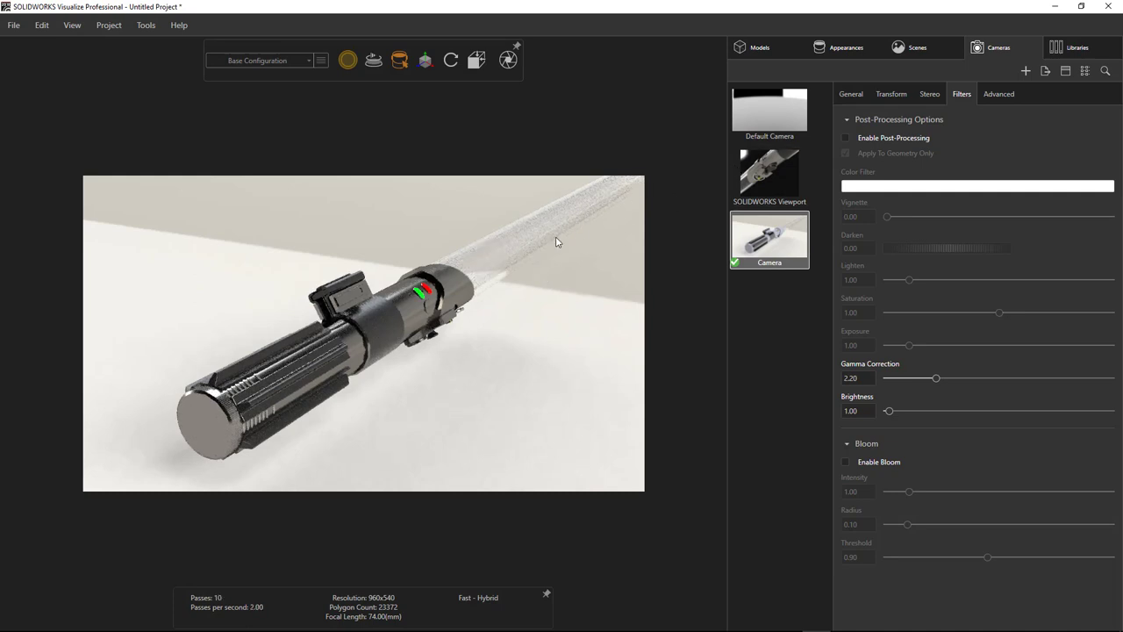
click(1066, 51)
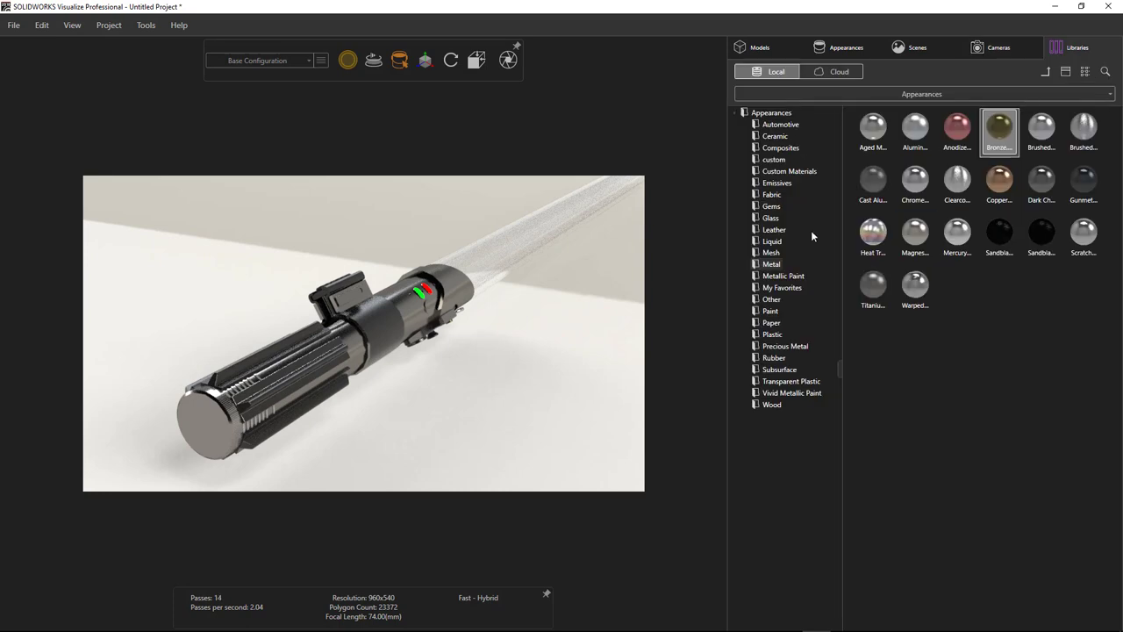
click(776, 182)
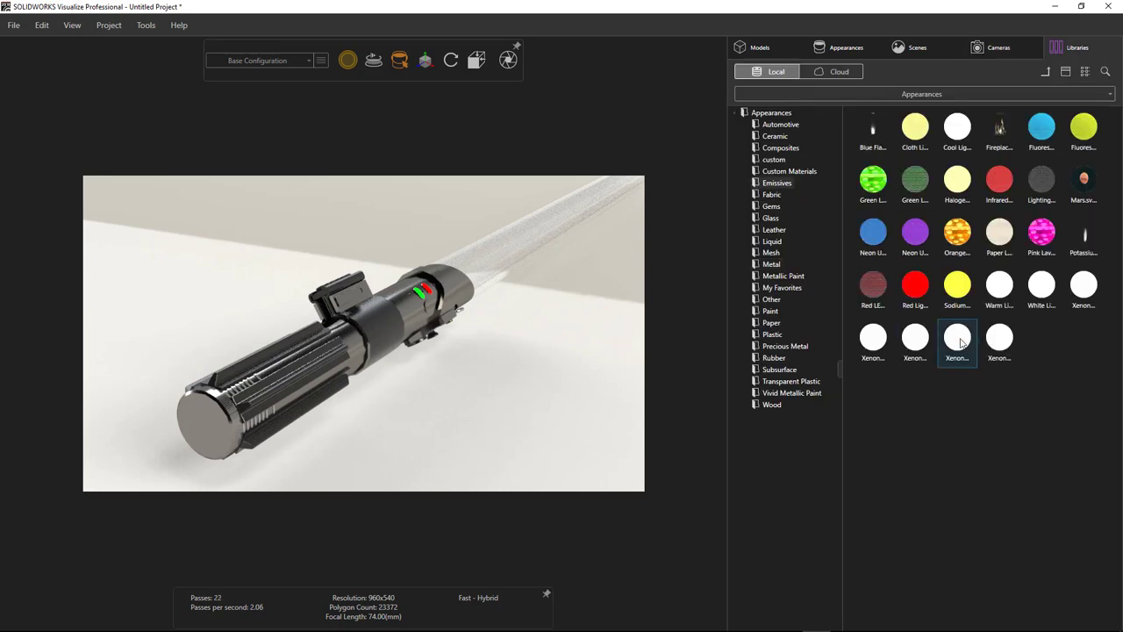
drag(957, 338, 516, 255)
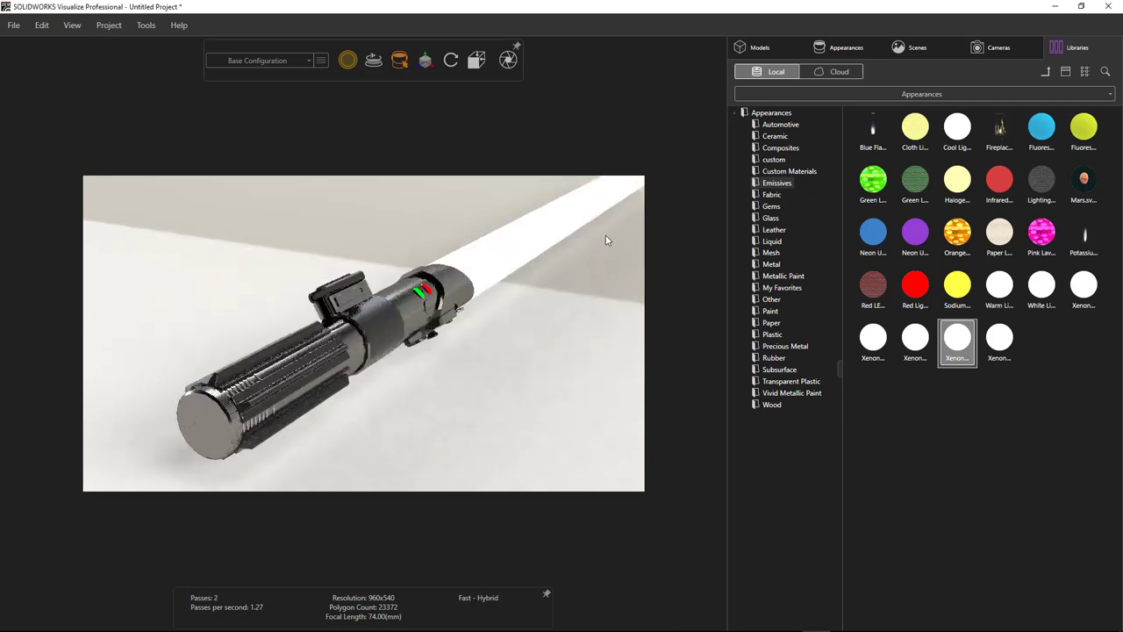
Set the blade's Xenon 7000K appearance to blue with hue 191, saturation 87 and value 68, and its brightness to 50
click(553, 238)
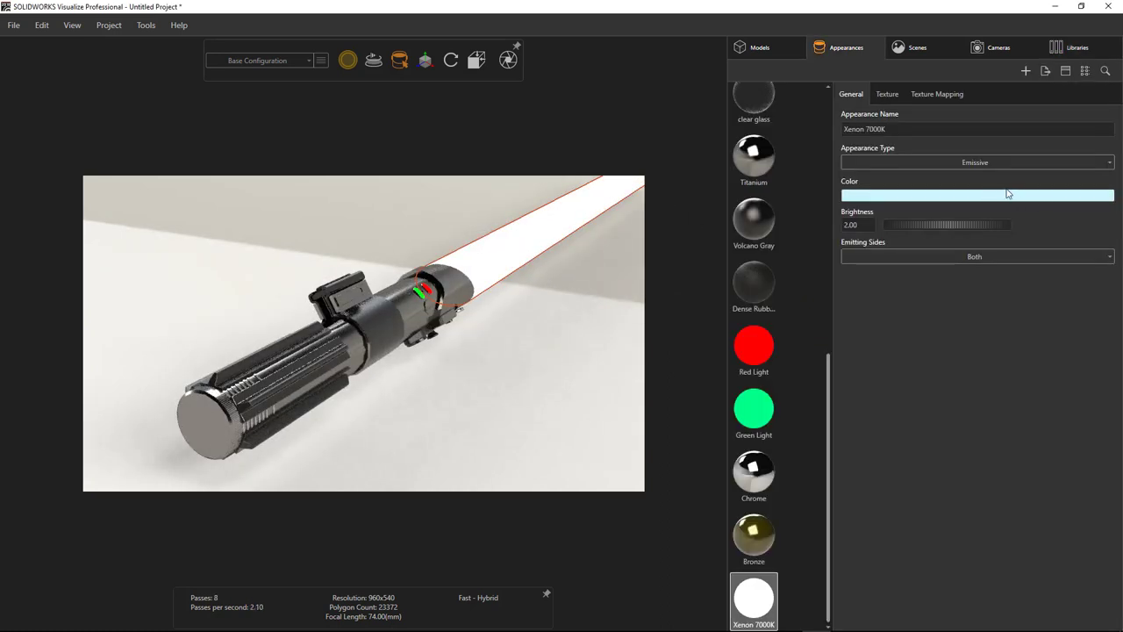
click(960, 197)
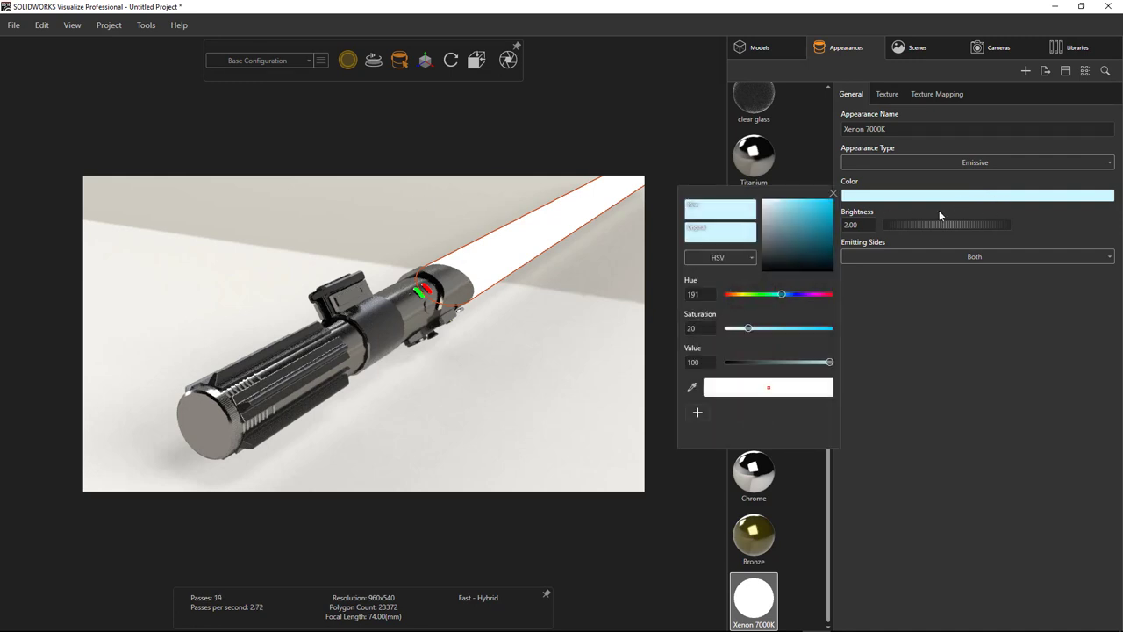
click(820, 216)
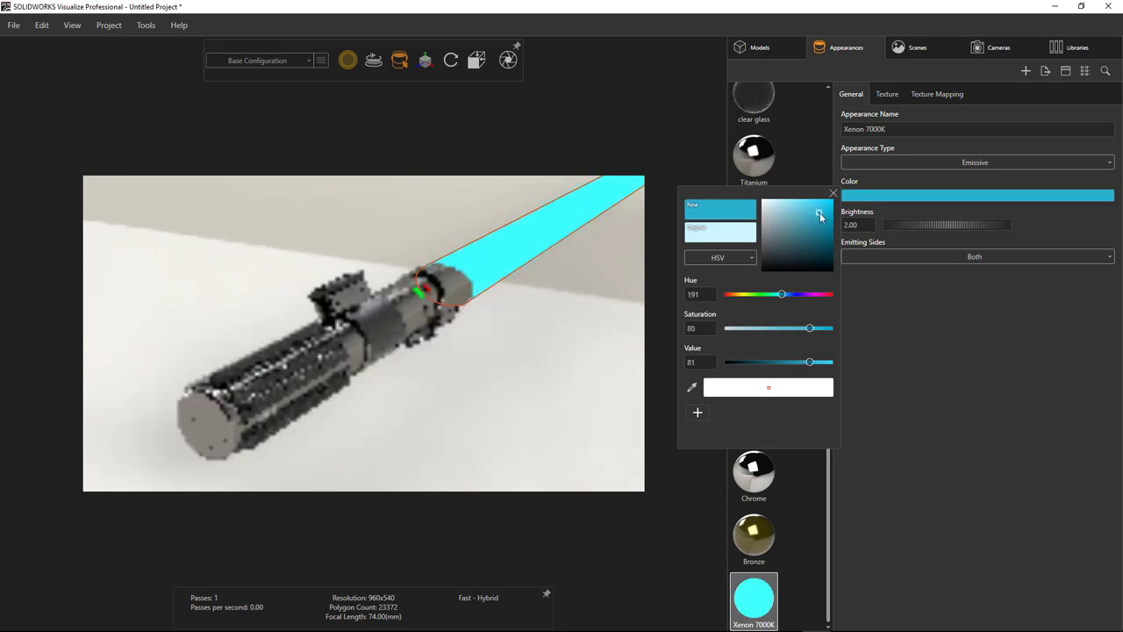
drag(822, 224, 823, 221)
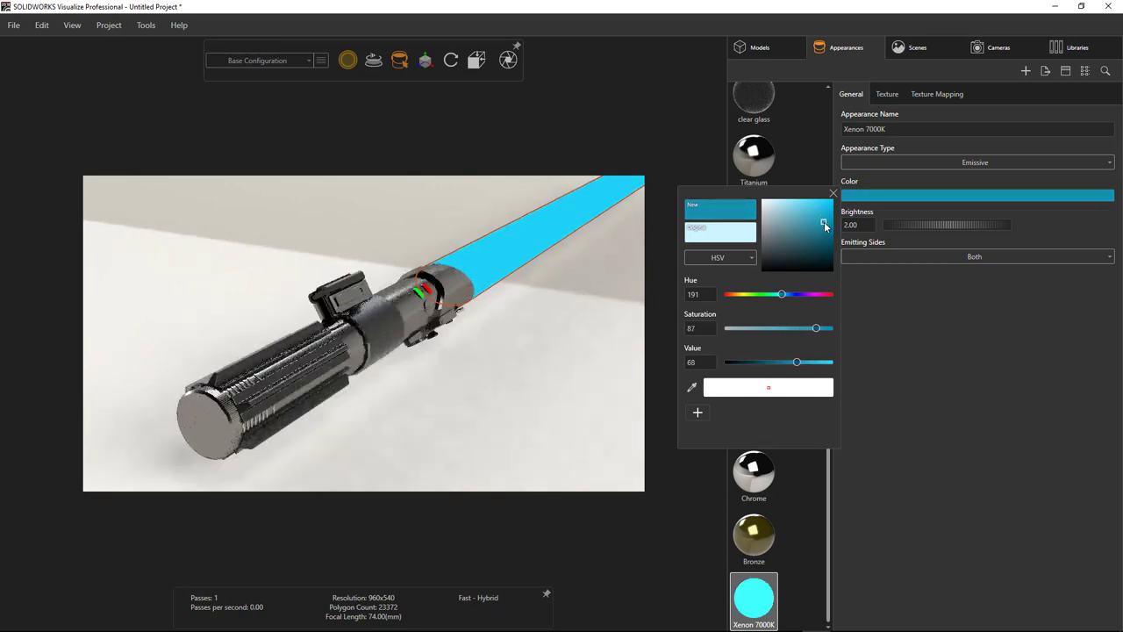
click(966, 364)
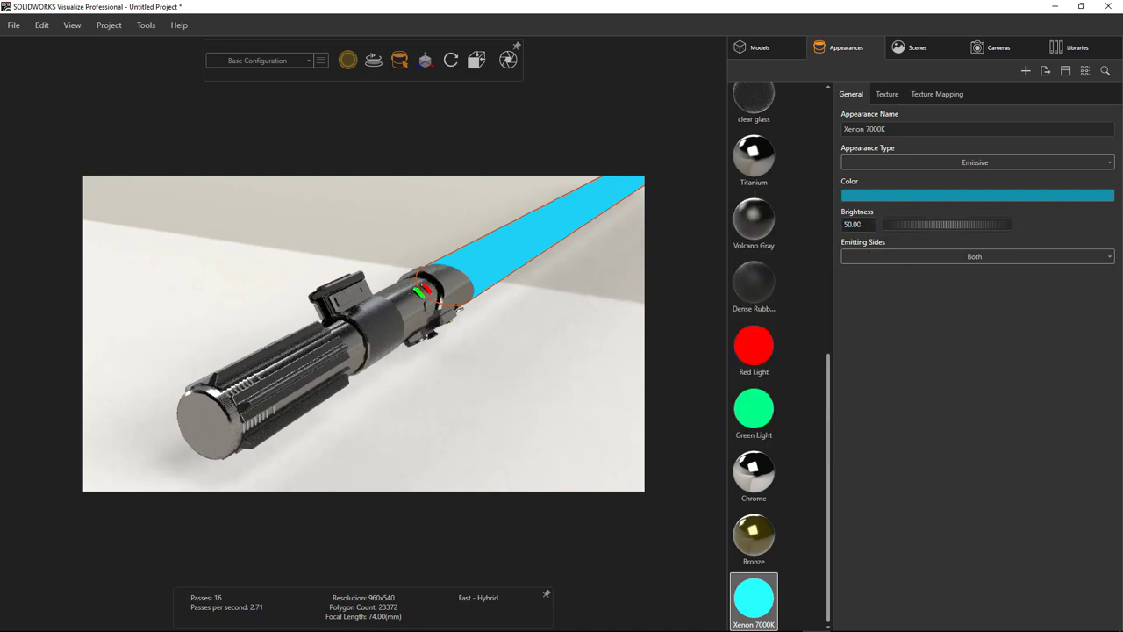
key(Return)
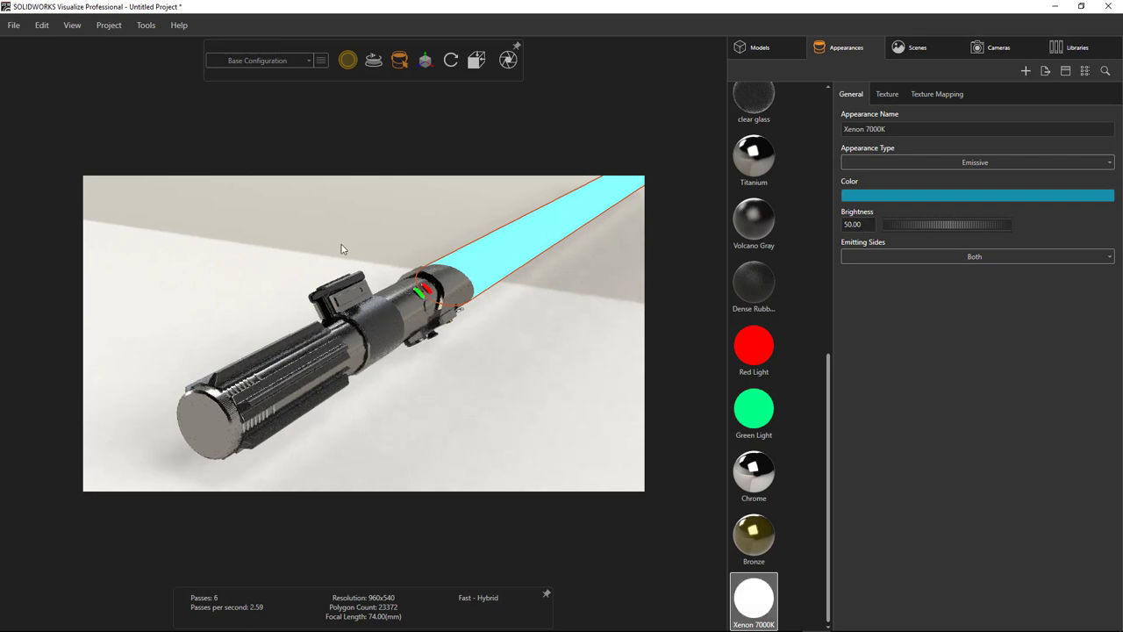
click(460, 214)
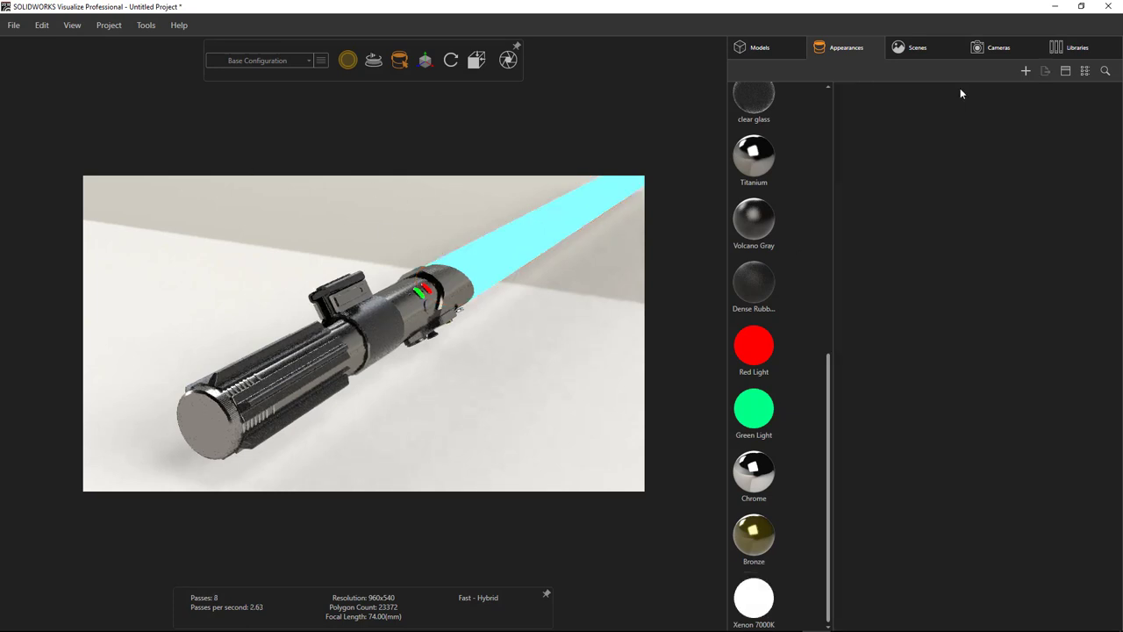
Apply the High Contrast Studio environment to the scene and set its background type to Color
click(1085, 50)
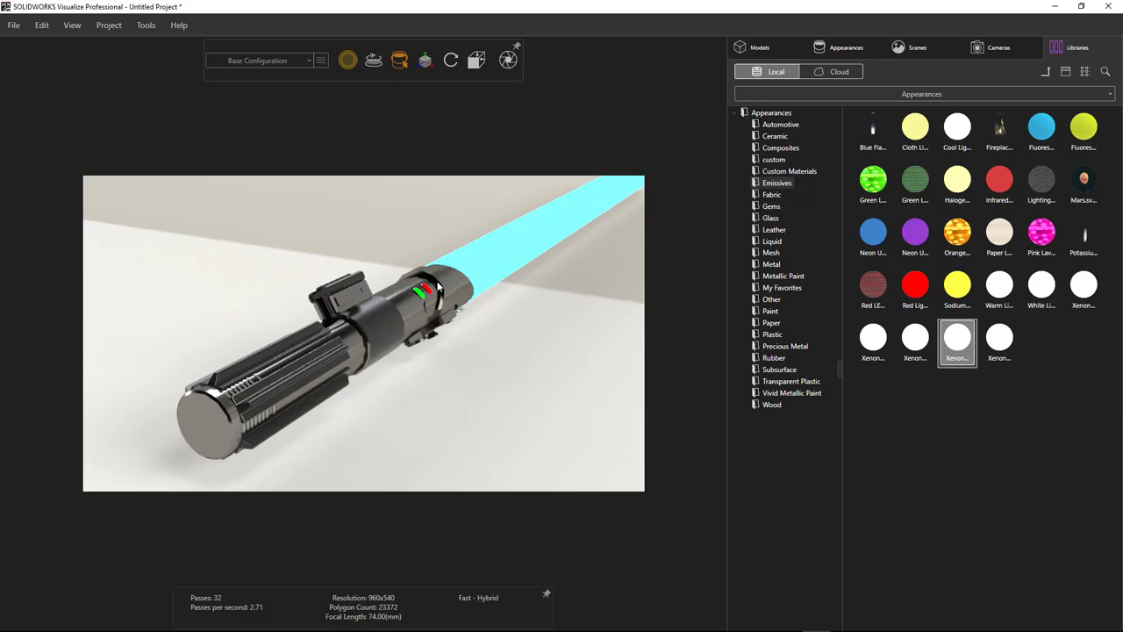
click(944, 97)
key(Escape)
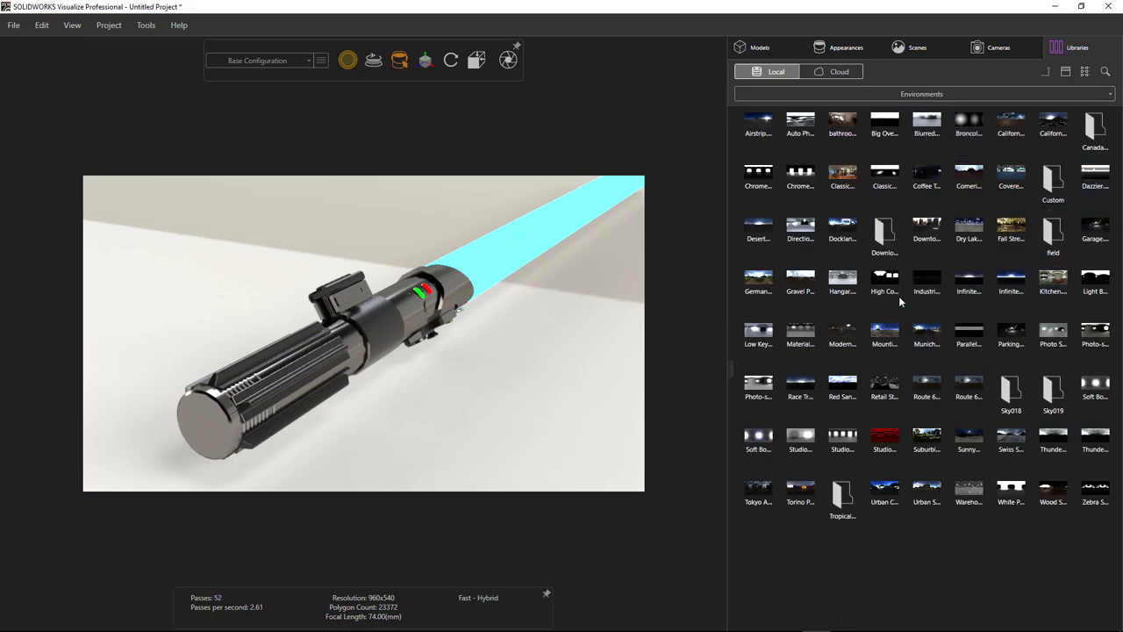
drag(896, 290, 574, 365)
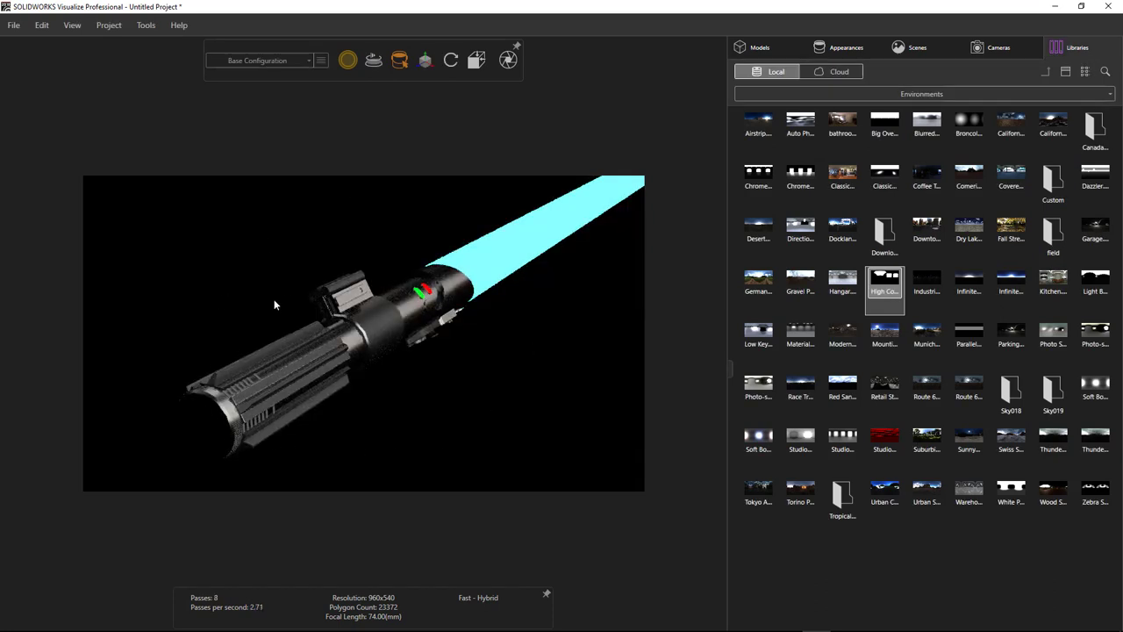
click(918, 49)
click(917, 166)
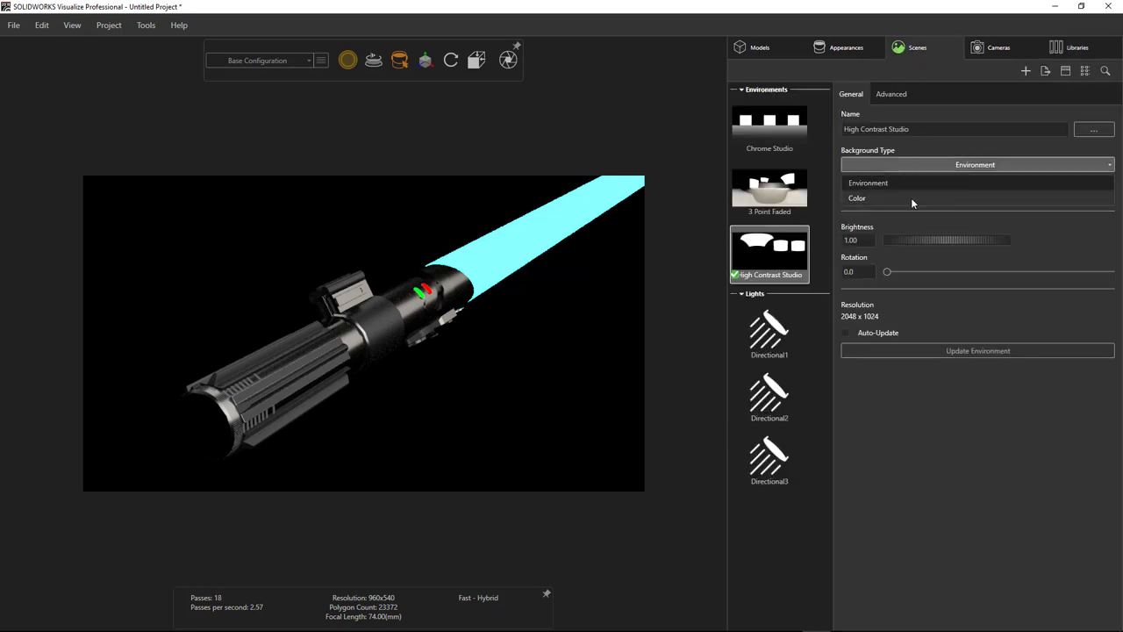
click(911, 197)
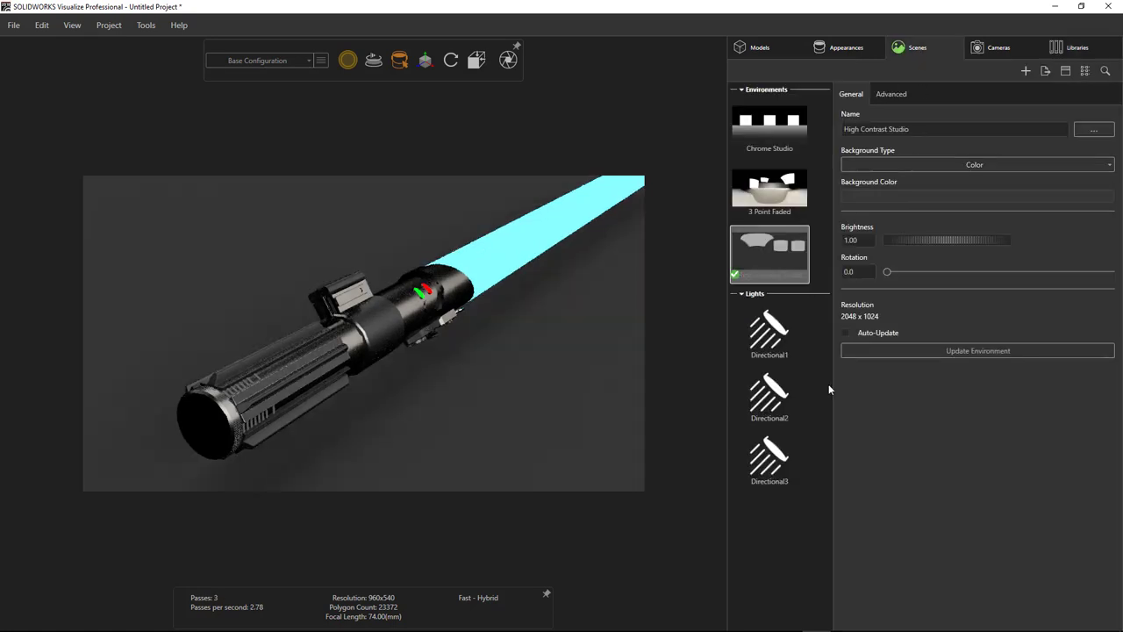
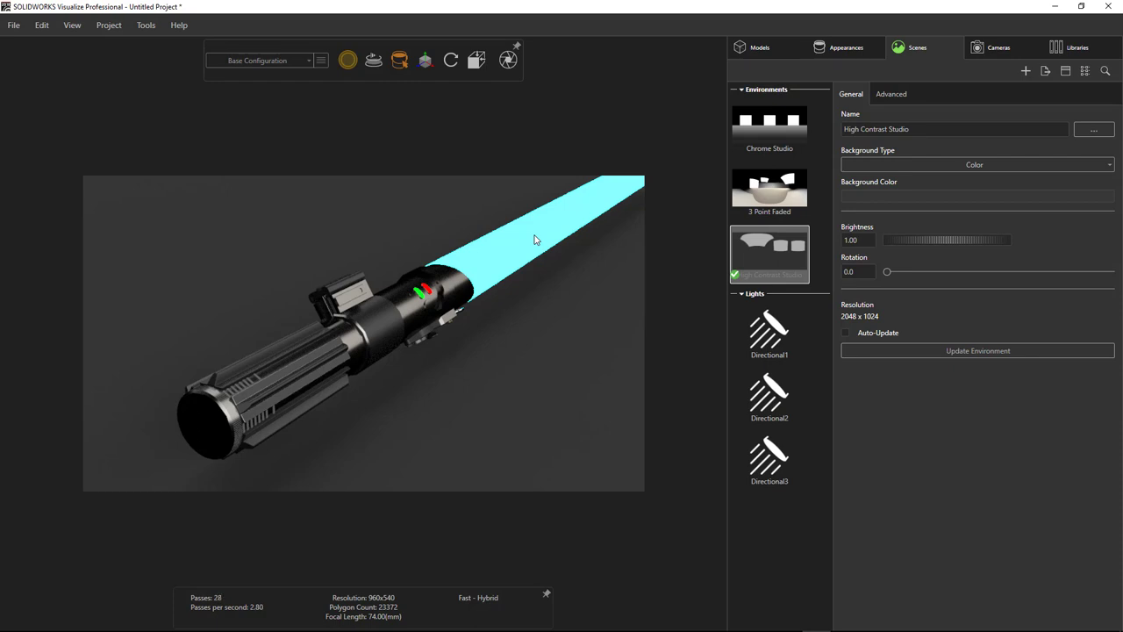
Enable bloom on the active camera with an intensity of 0.58 and a radius of 0.08
click(979, 49)
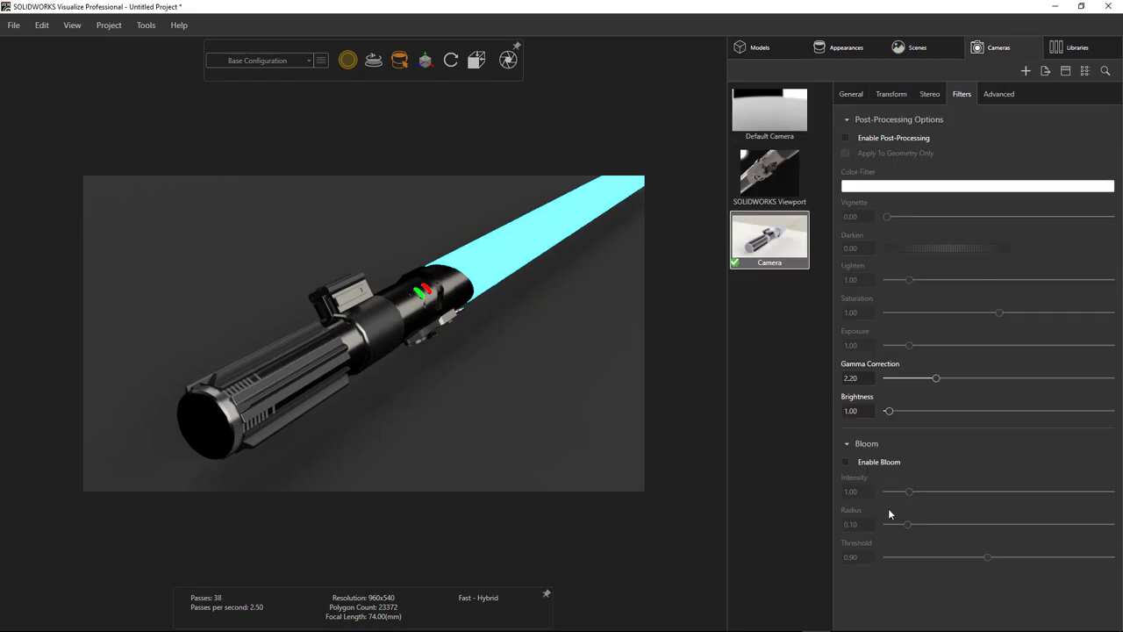
click(846, 462)
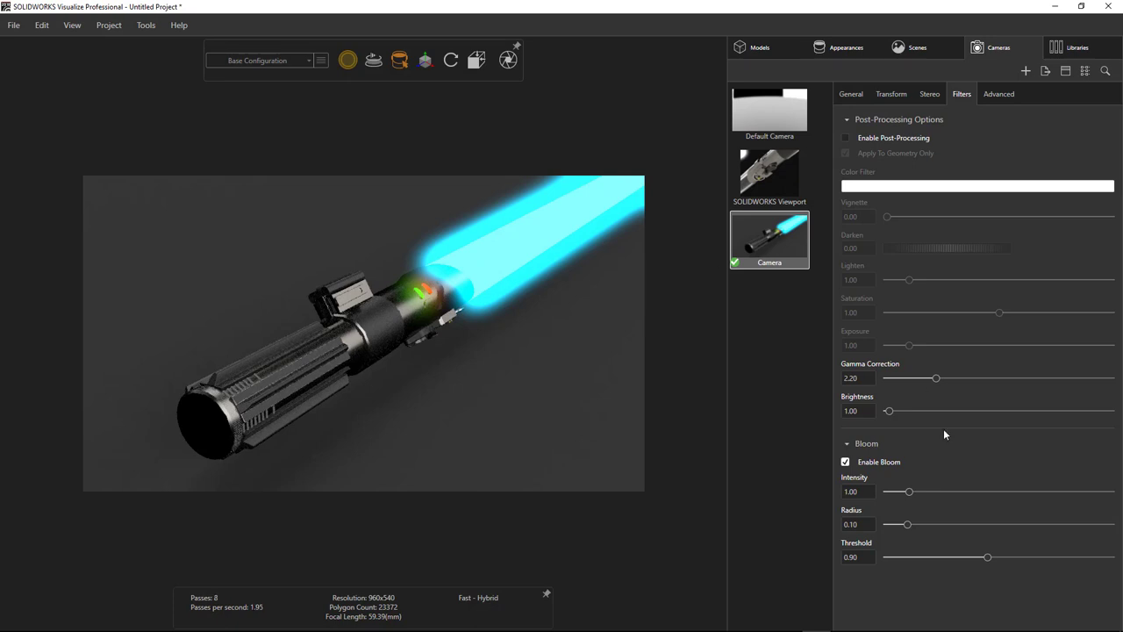
drag(907, 522, 900, 495)
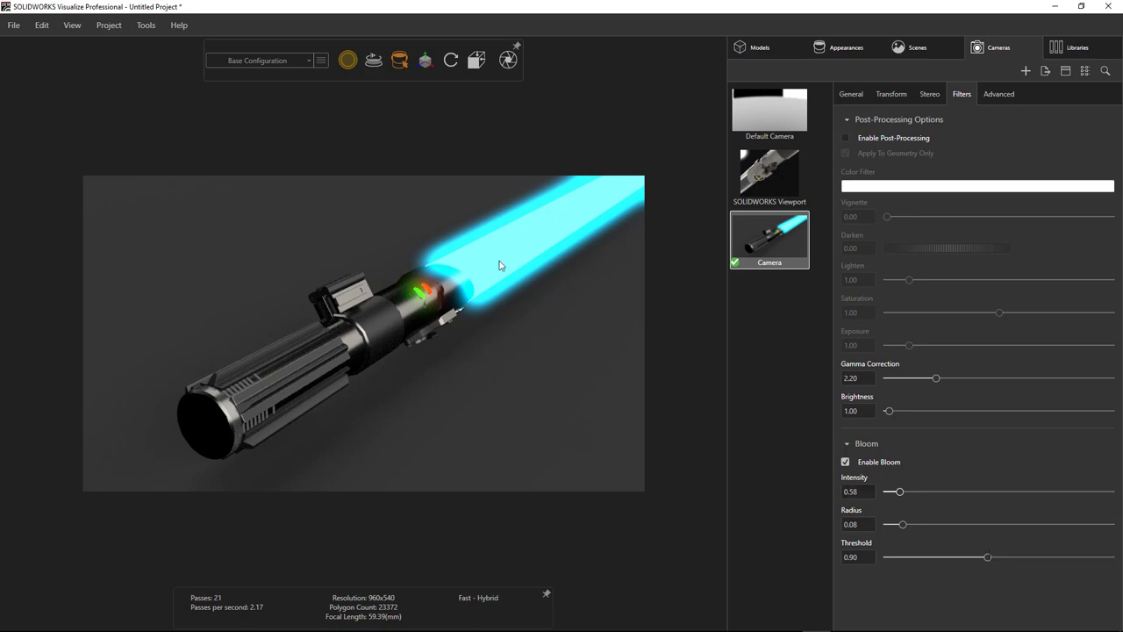
Set the Red Light appearance's brightness to 10 and lower the brightness of the Green Light appearance too
double_click(421, 294)
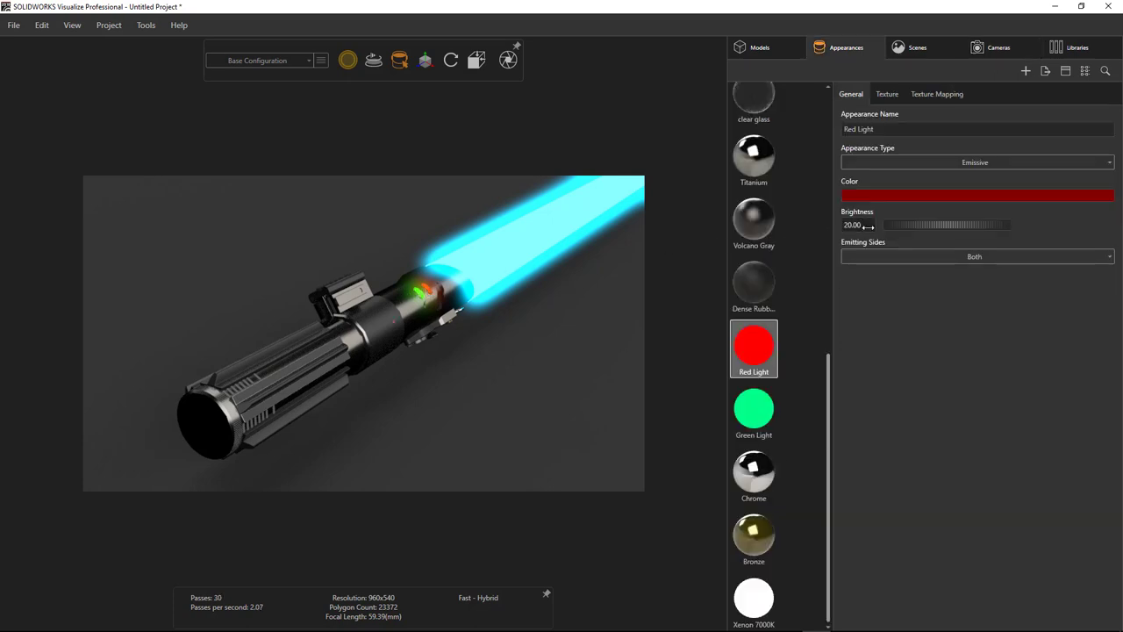
double_click(869, 225)
text(10.00)
key(Return)
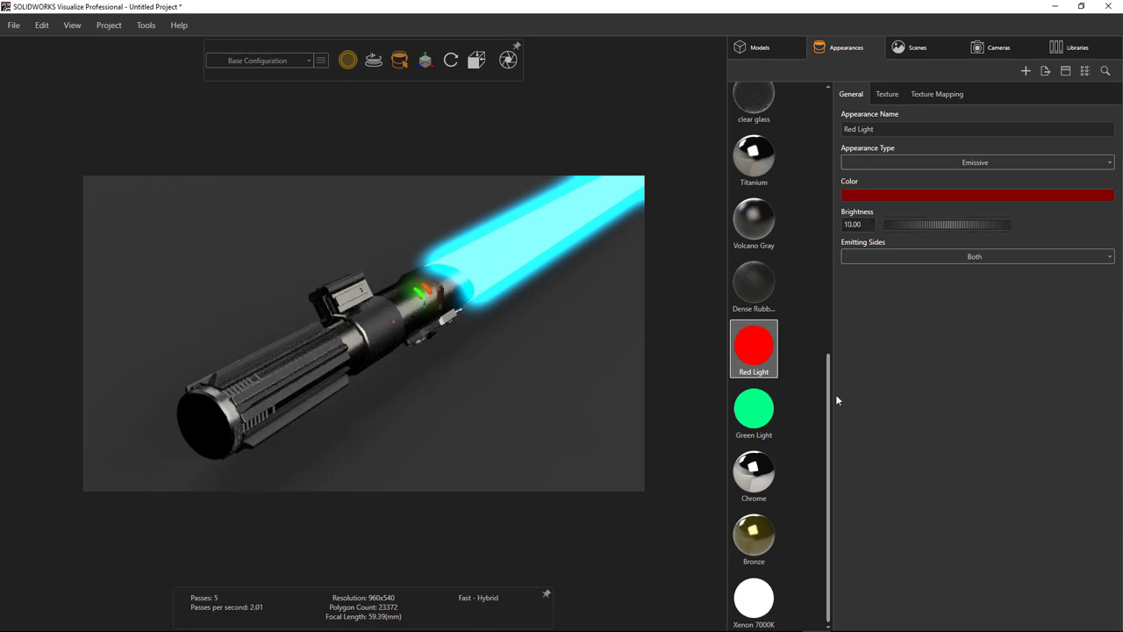
click(754, 408)
double_click(851, 225)
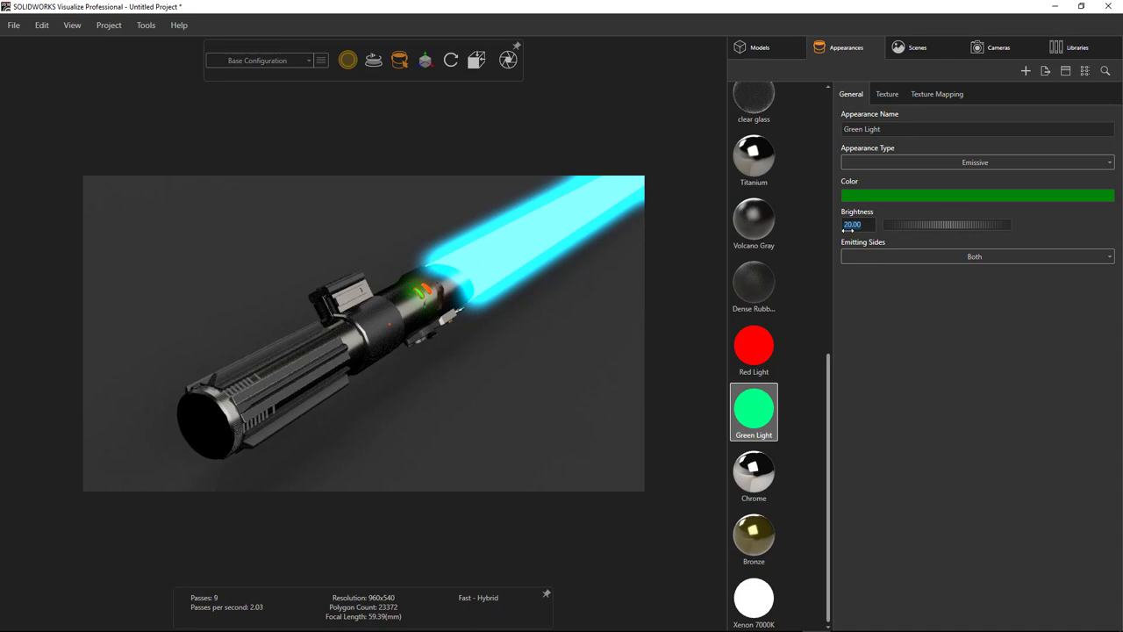
click(433, 303)
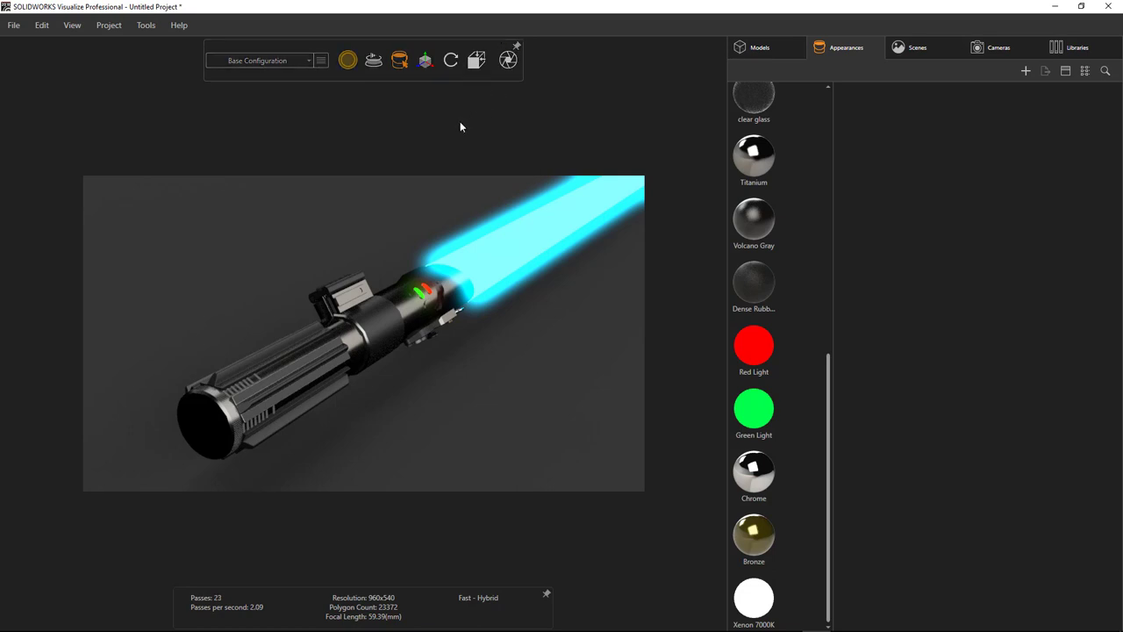
Compare the Fast render mode prioritizing Speed with the one prioritizing Quality, leaving it set to Quality
mouse_move(357, 67)
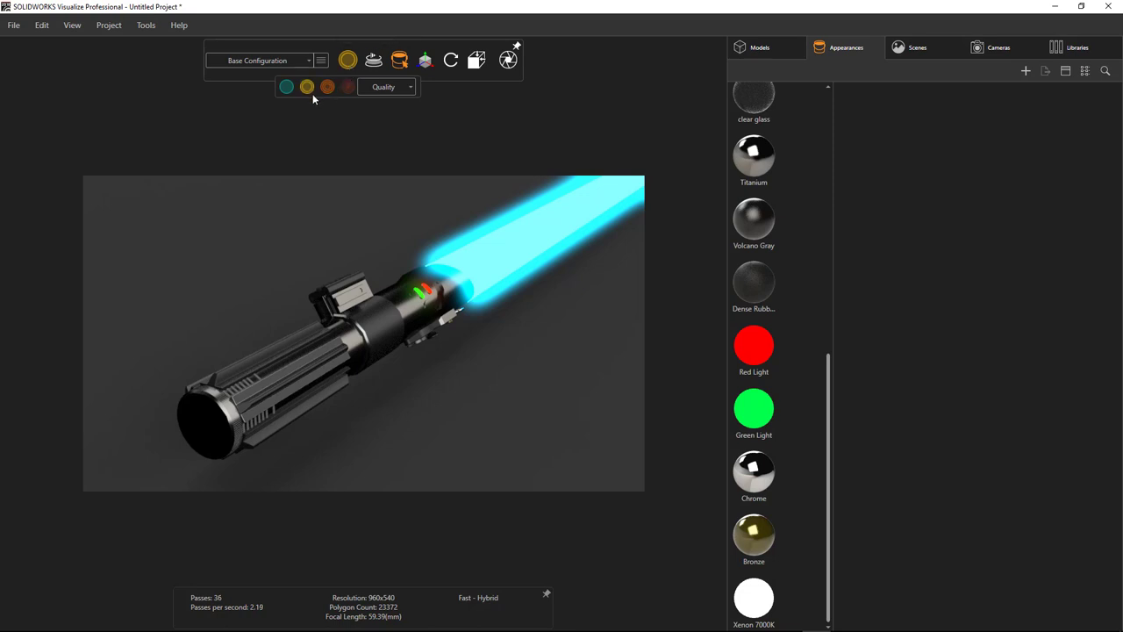
click(381, 91)
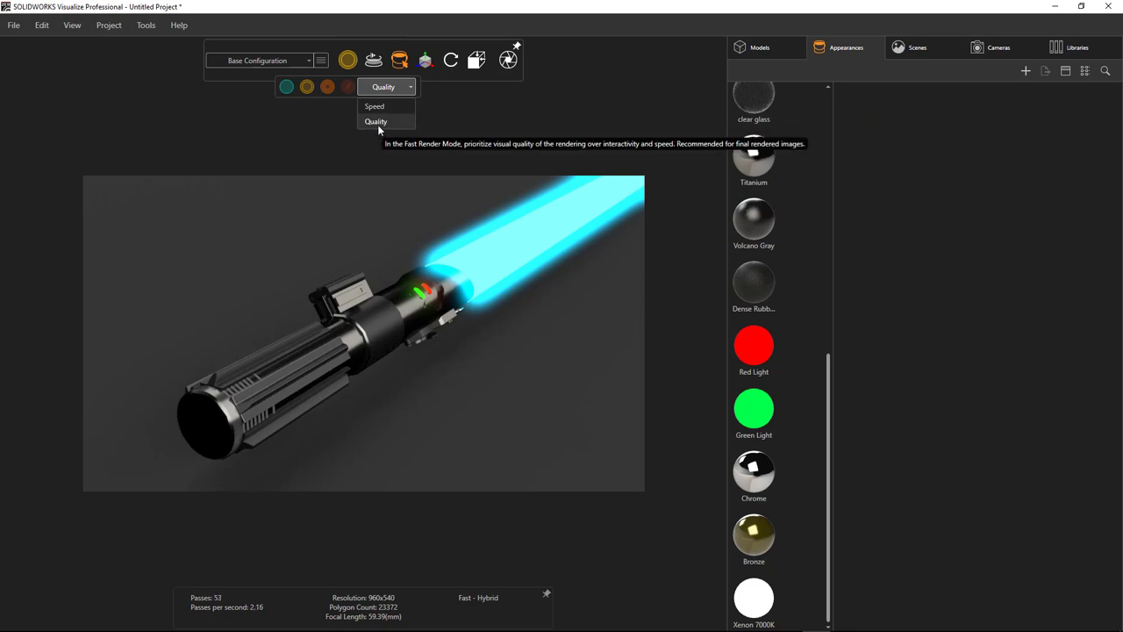
click(376, 107)
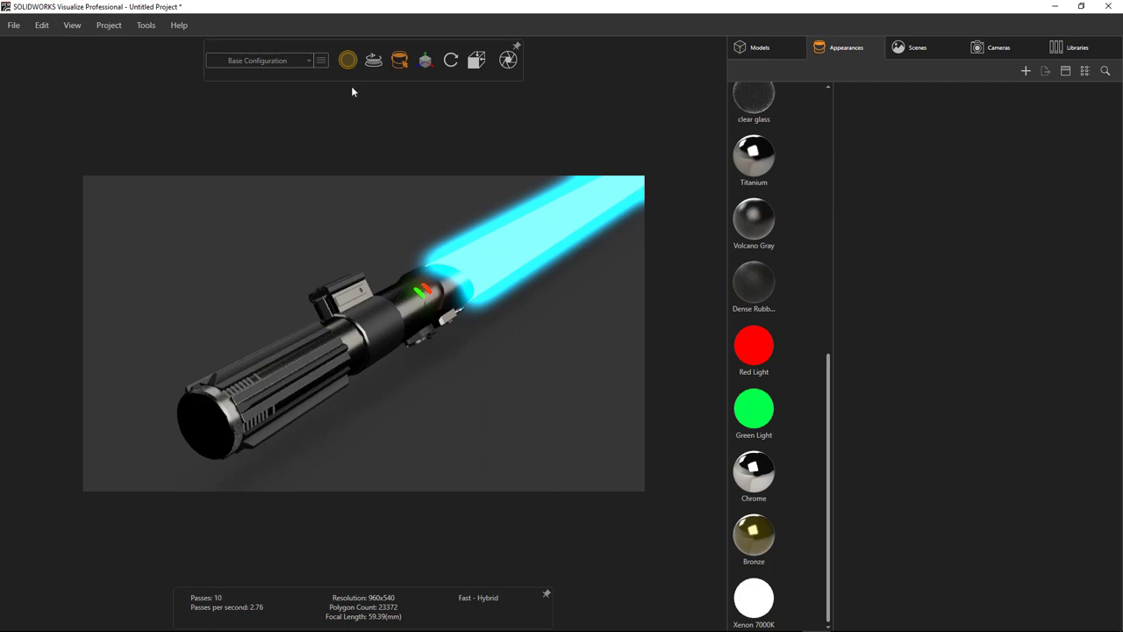
click(382, 87)
click(376, 121)
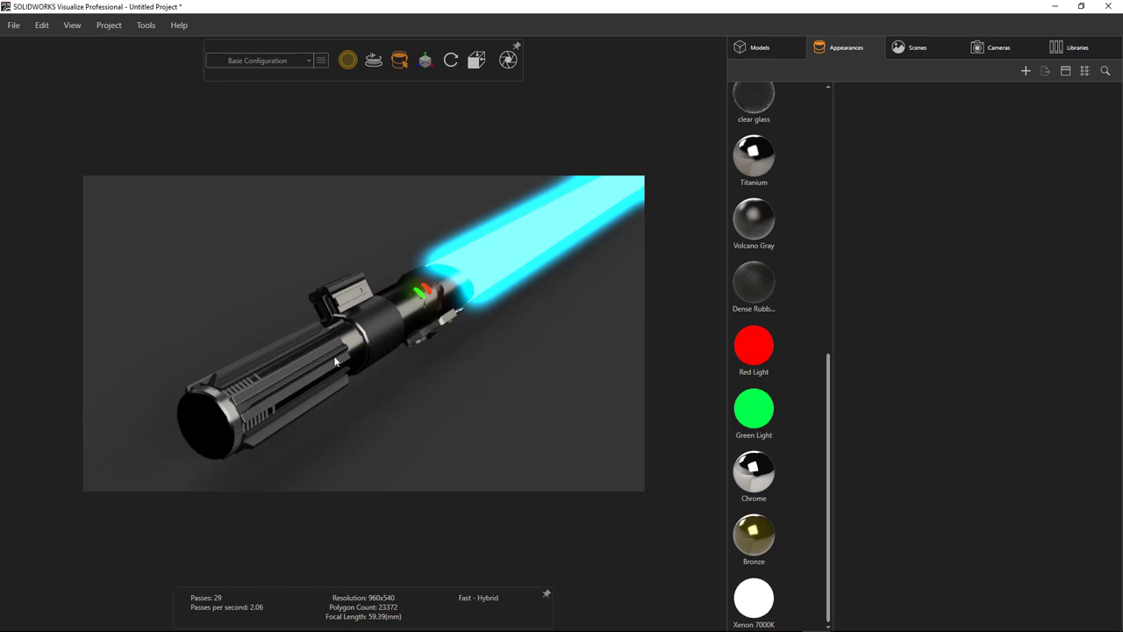
Add a new light to the scene with Pick Target, aimed at the hilt, and set its brightness to 5
click(985, 53)
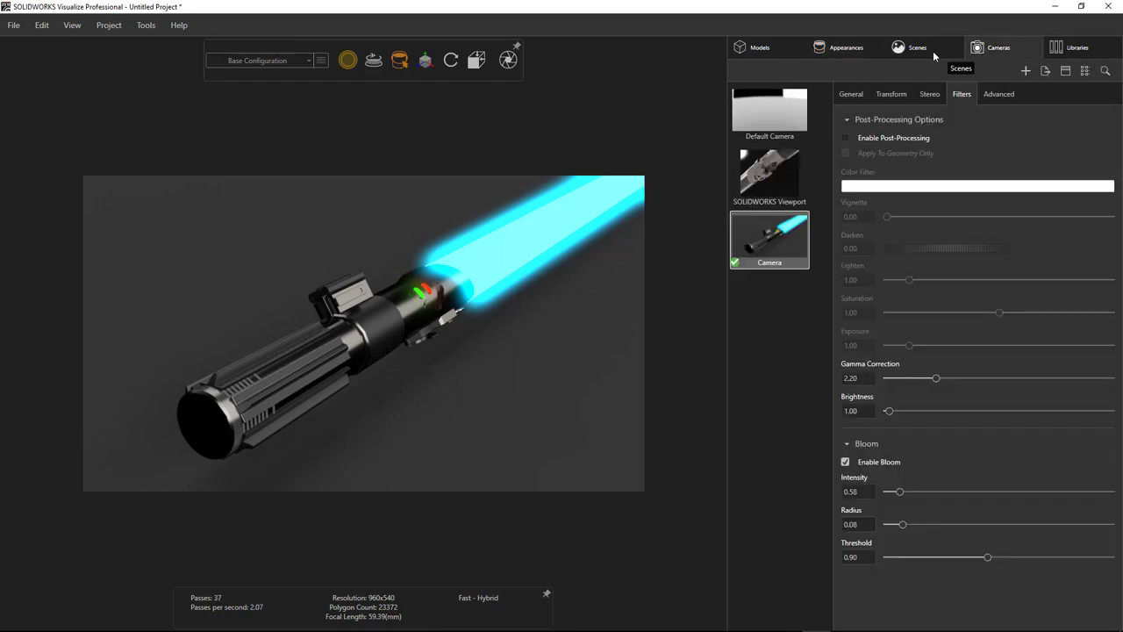
click(933, 51)
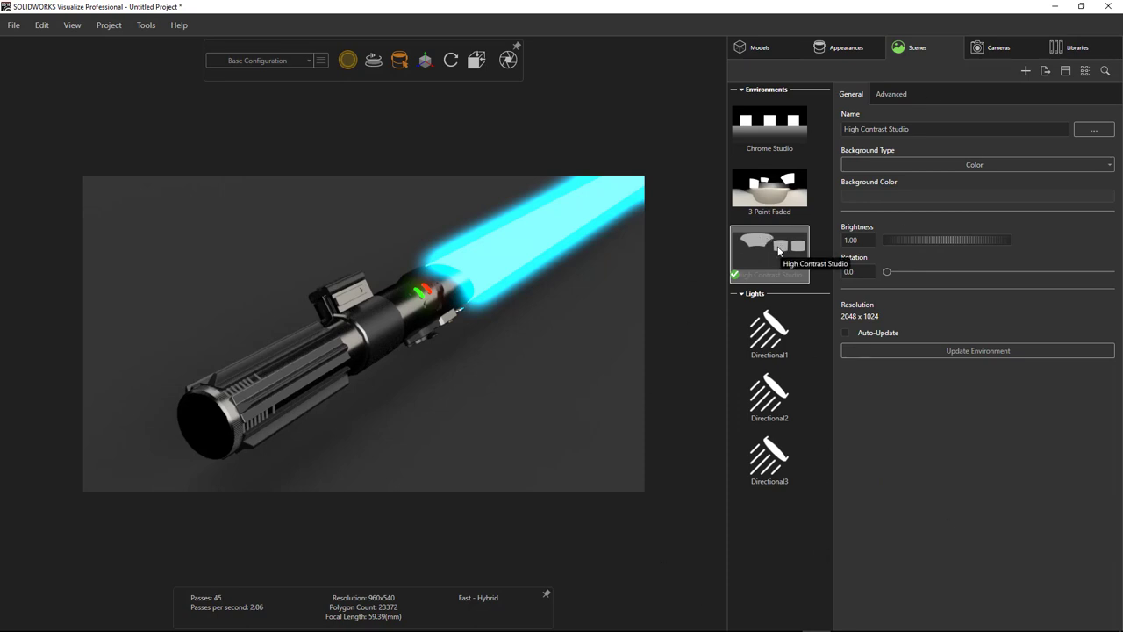
click(1027, 72)
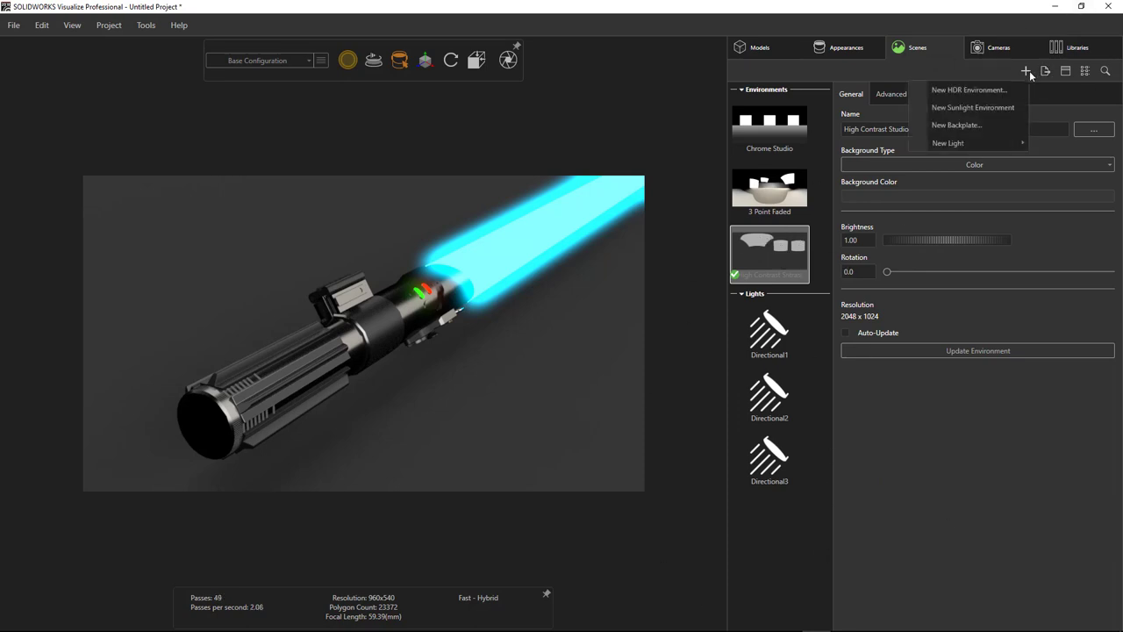
mouse_move(1010, 143)
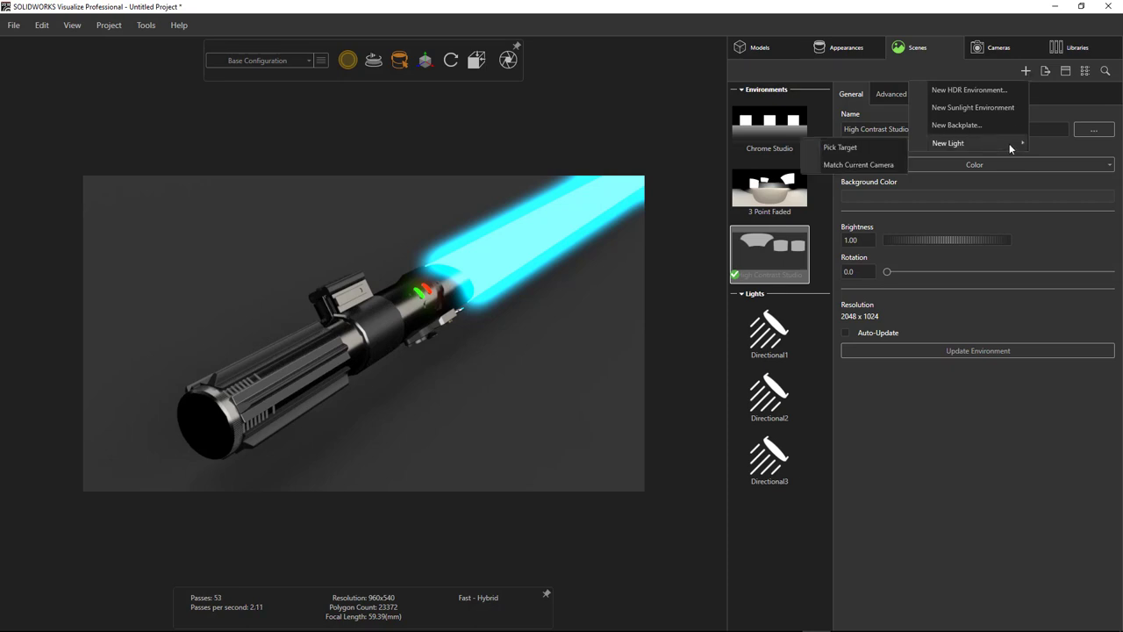
click(894, 147)
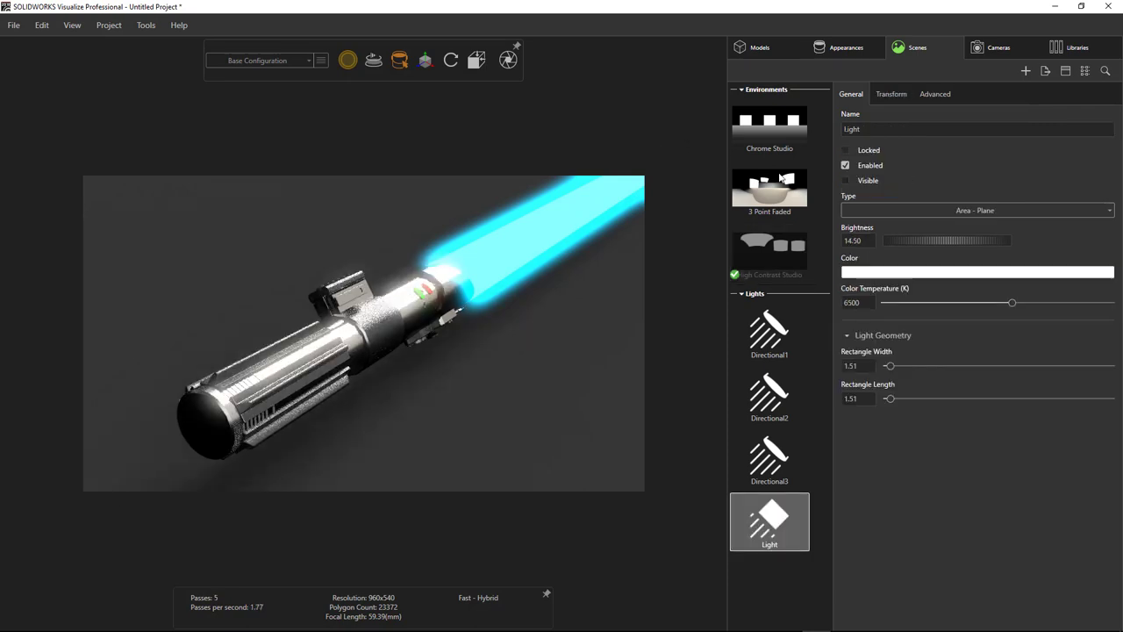
click(851, 240)
text(5)
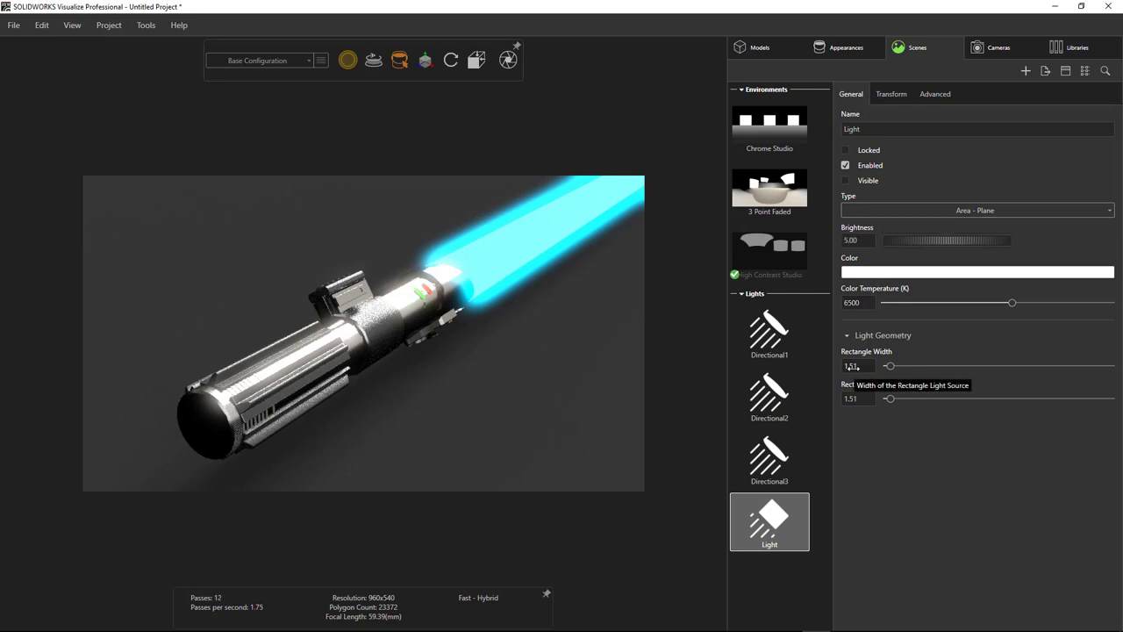
key(Return)
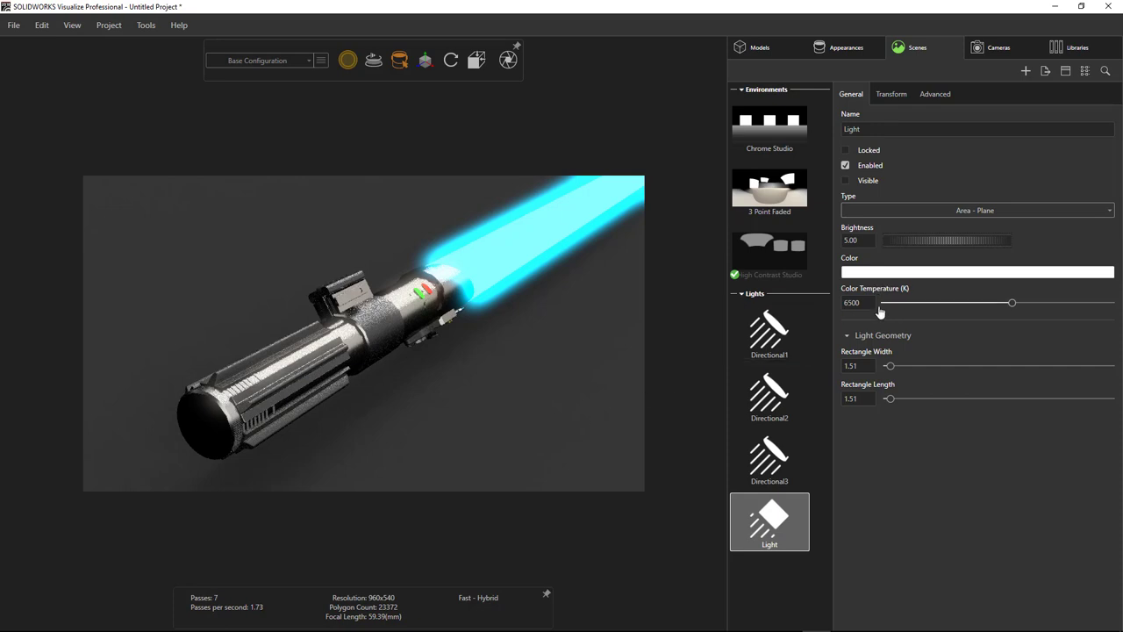
Set the new light's color temperature to about 5103 K and change its type to Area - Tube
drag(1014, 306, 953, 318)
drag(962, 305, 972, 305)
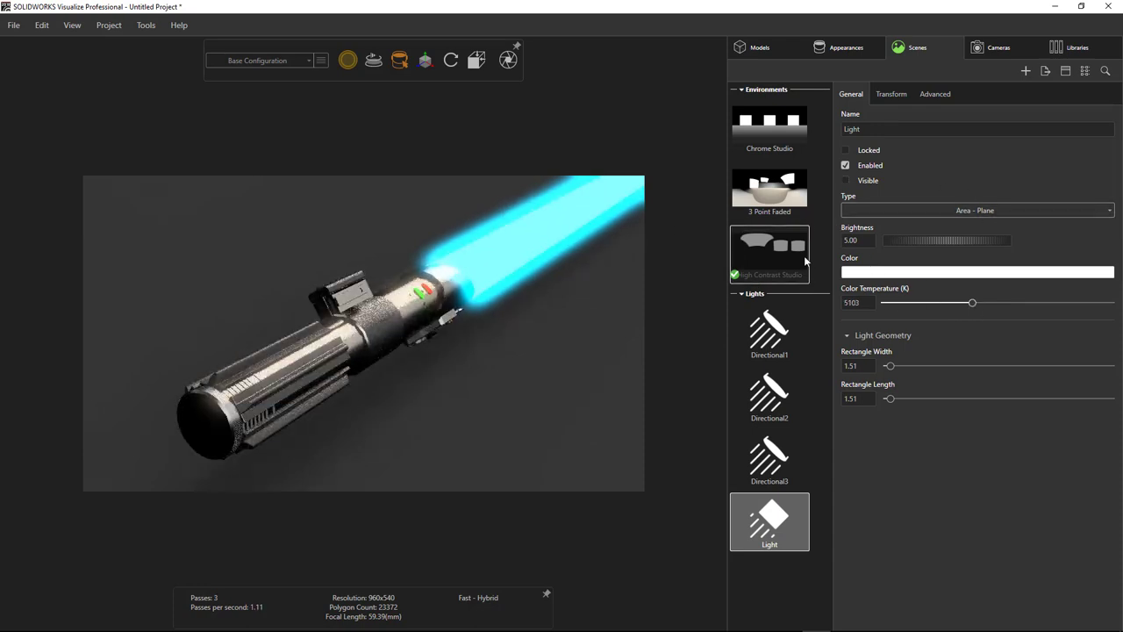
click(918, 210)
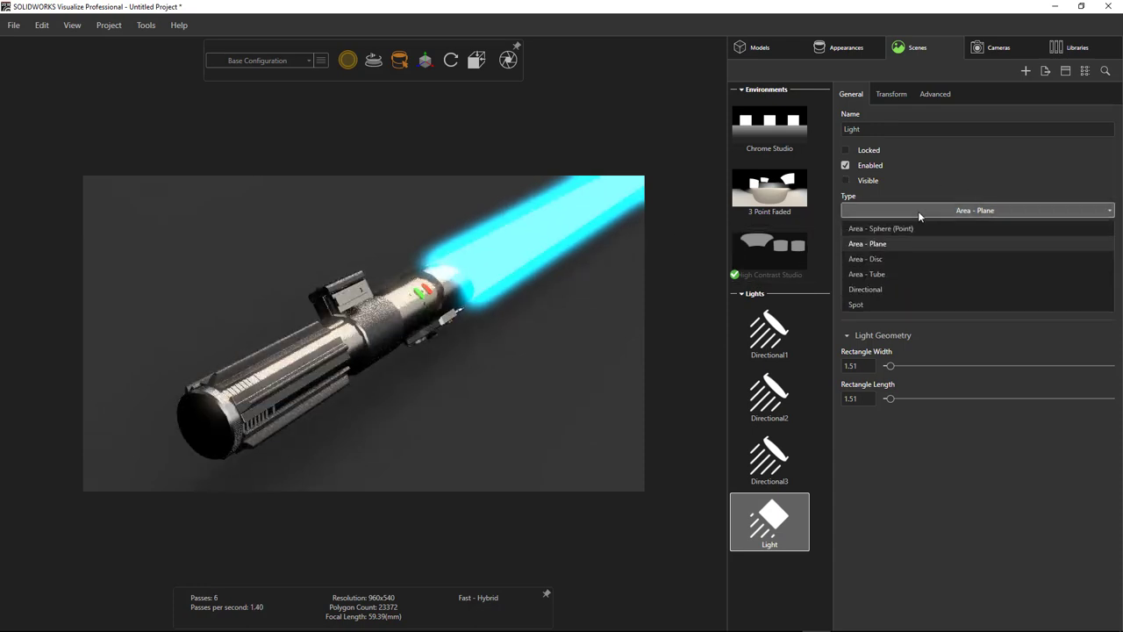
click(911, 276)
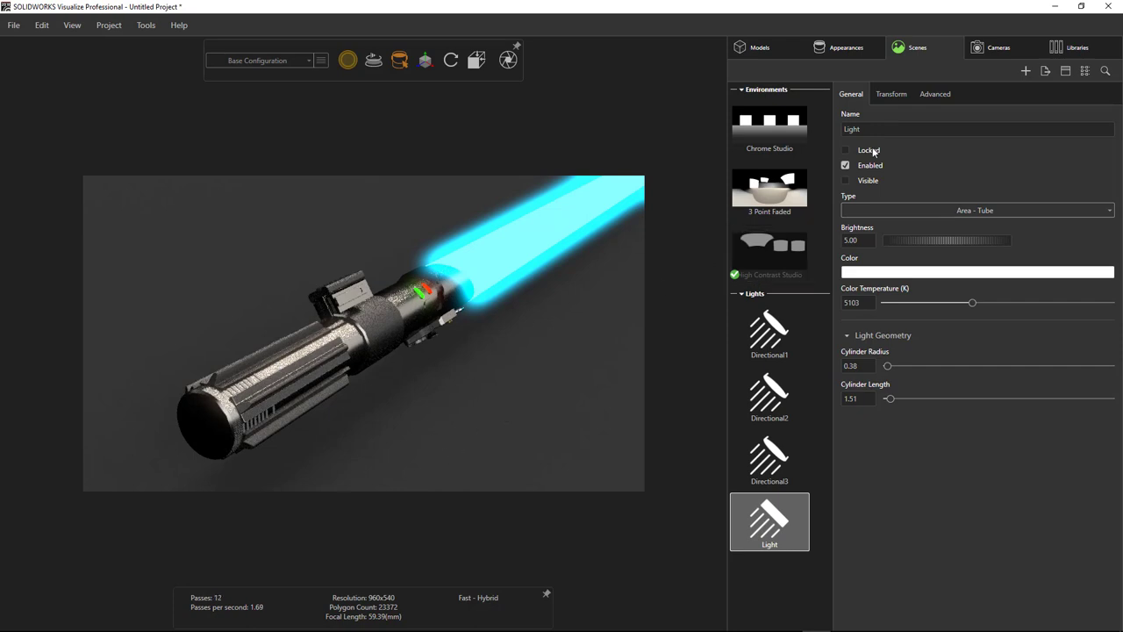
Re-aim the tube light with Pick Target, trying the hilt's end cap first and finally targeting the upper side of the hilt body
click(896, 94)
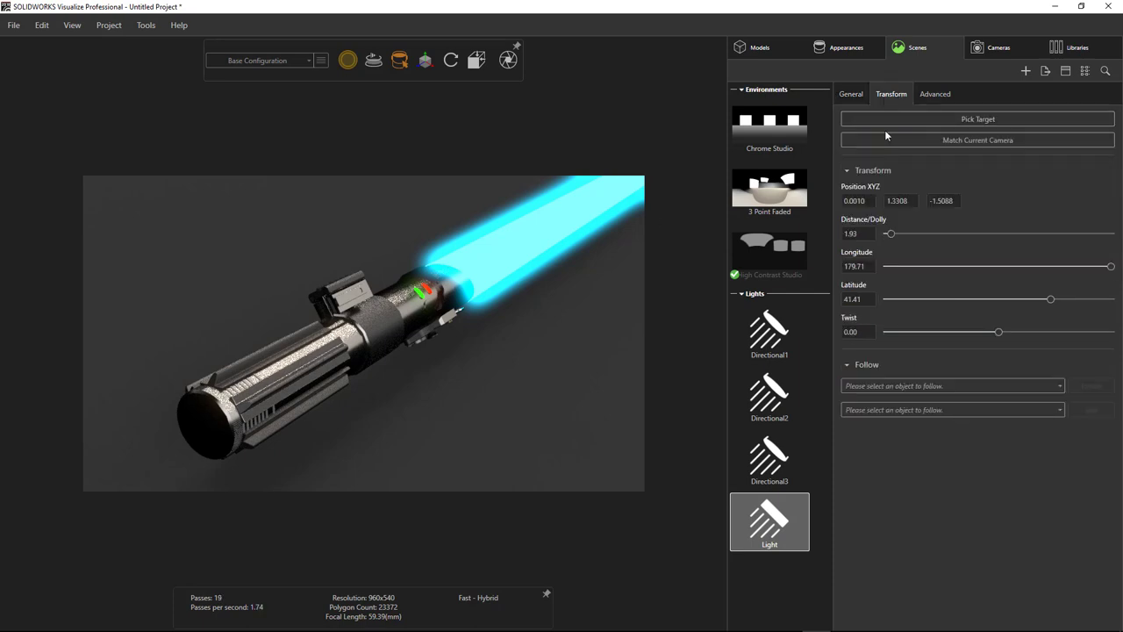
click(211, 422)
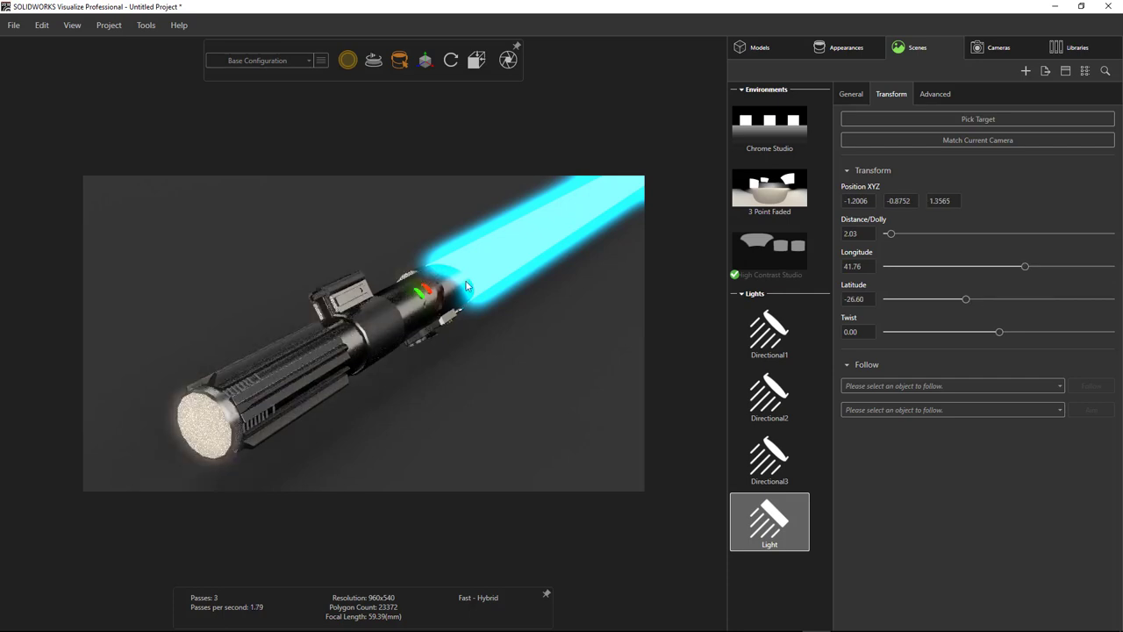
click(989, 118)
click(391, 428)
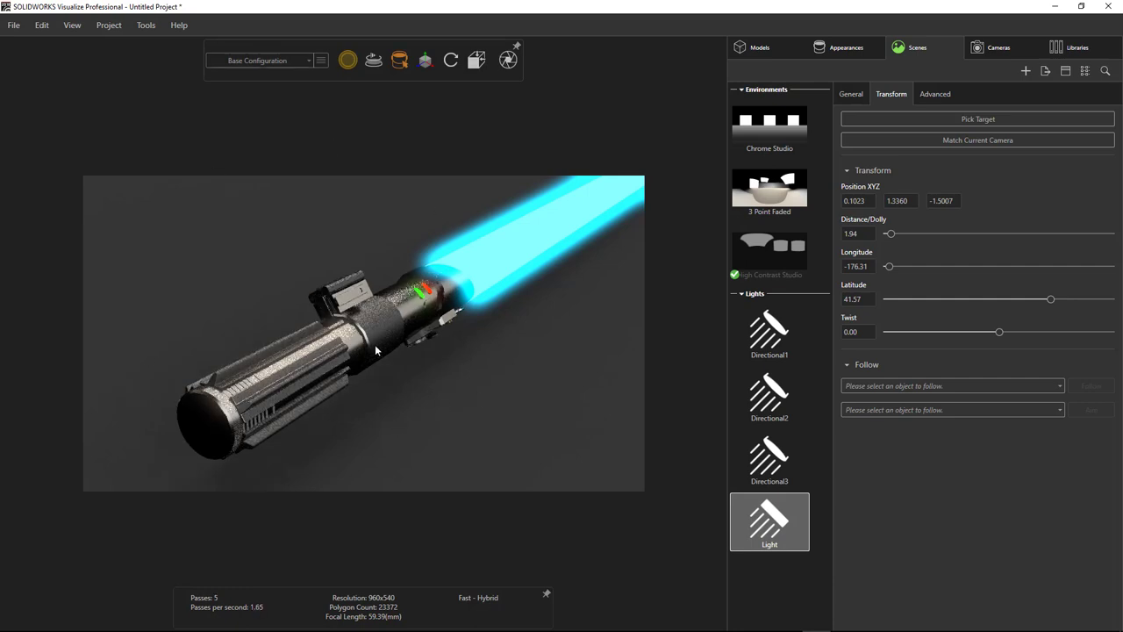
Review the output settings and send the 1920 x 1080 PNG render to the queue, keeping Render output mode and the GPU device
click(508, 60)
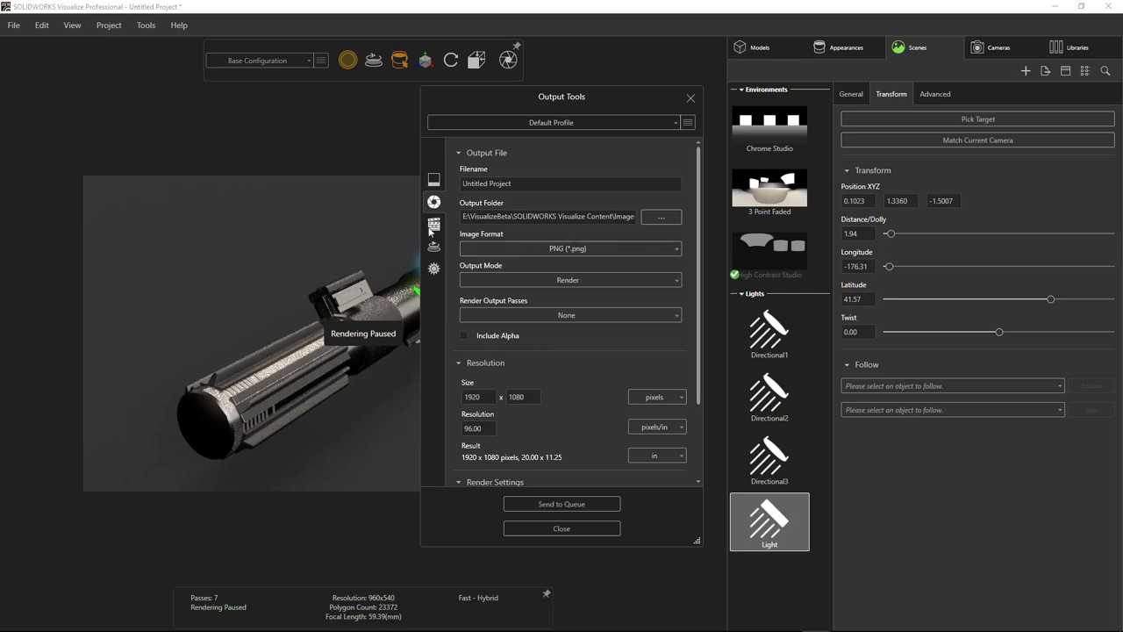
click(625, 280)
click(625, 280)
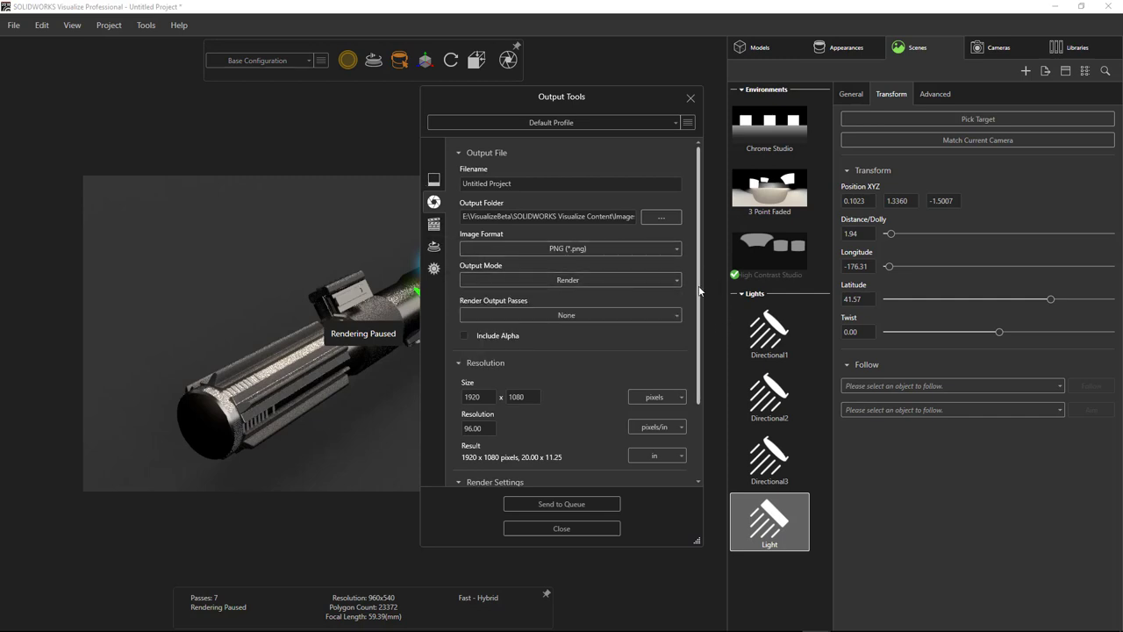
drag(697, 303, 700, 388)
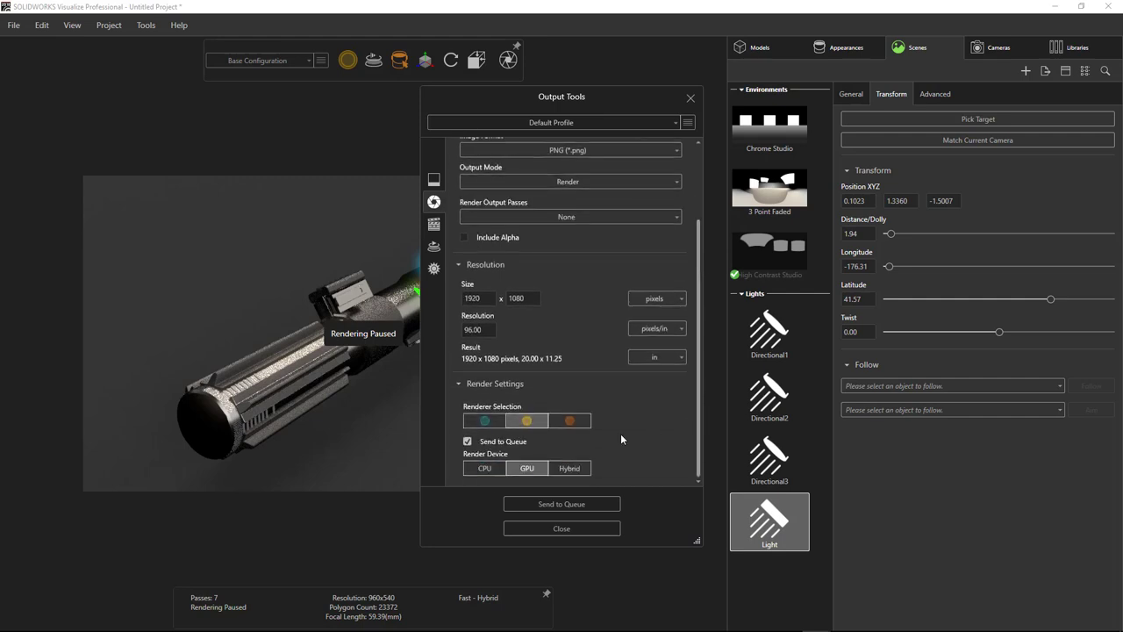
click(548, 503)
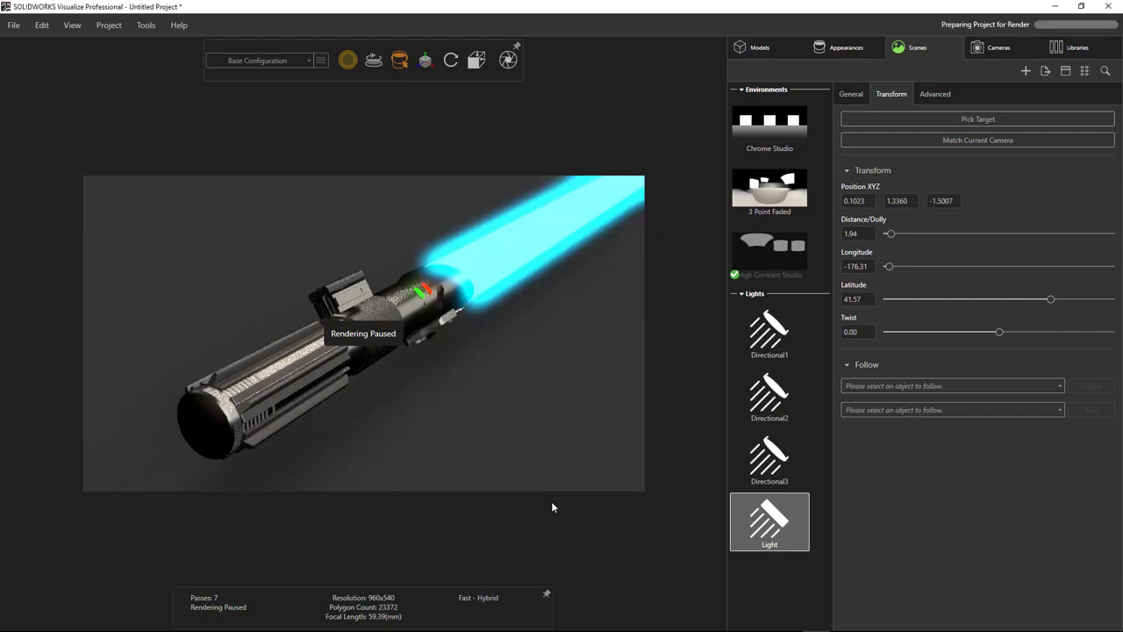